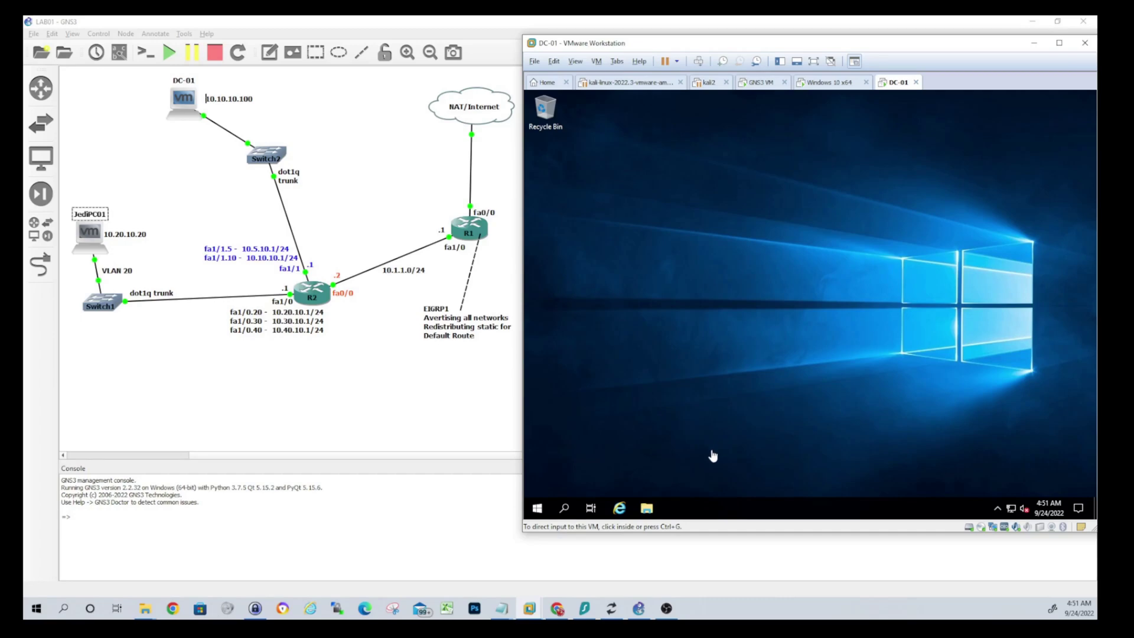
# - Launch Server Manager from the Start menu on the DC-01 virtual machine
pyautogui.click(539, 509)
pyautogui.click(539, 509)
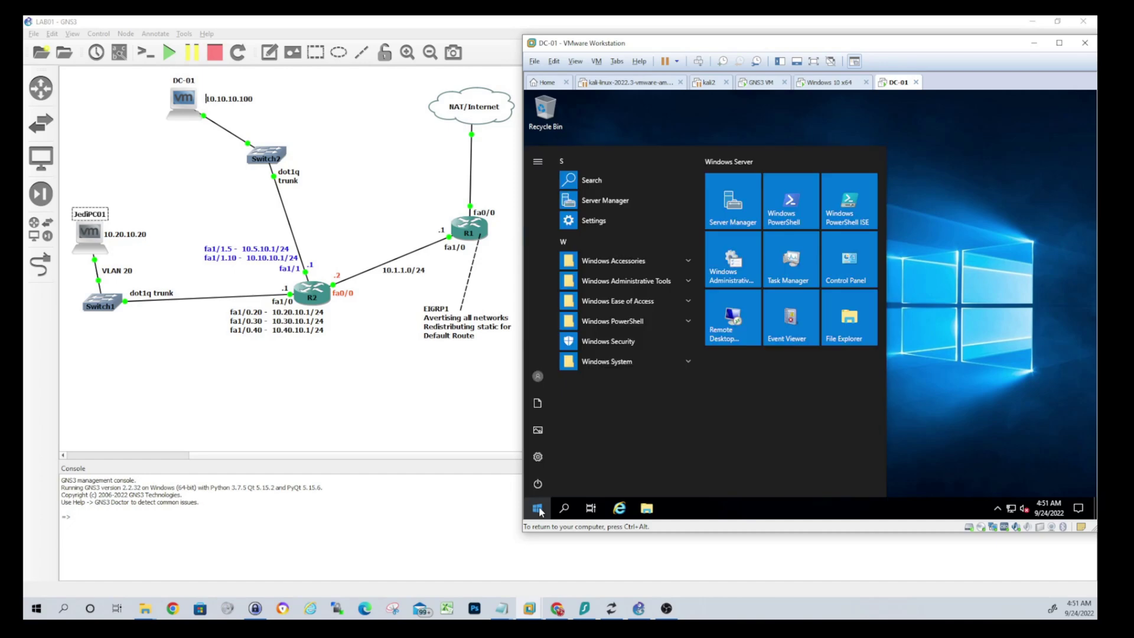
pyautogui.click(625, 201)
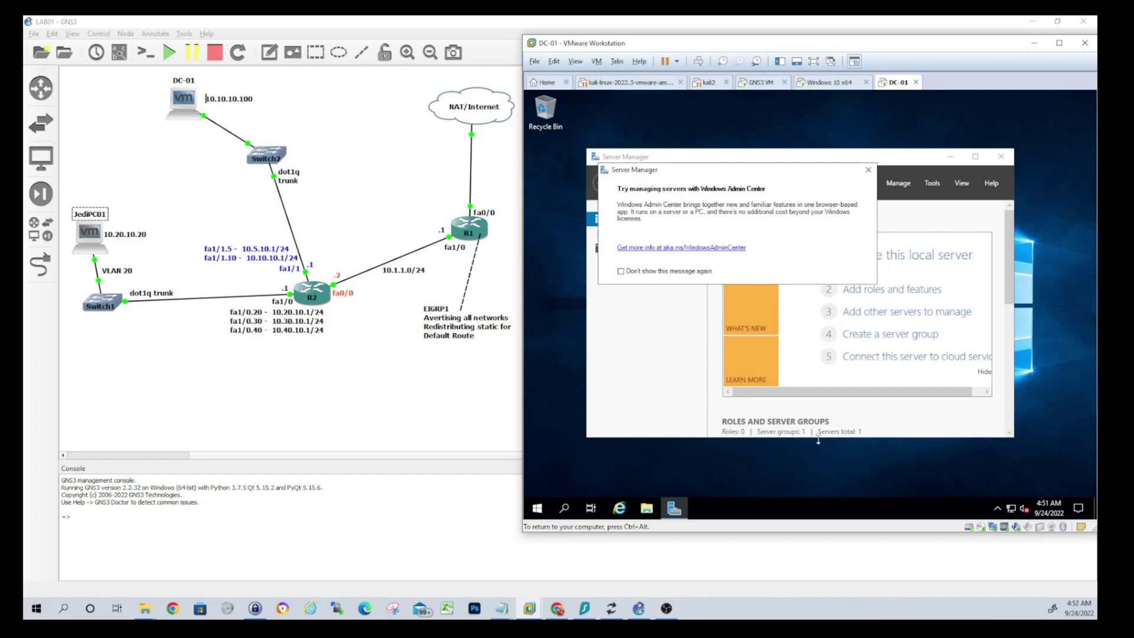
# - Close the Windows Admin Center popup and tick 'Do not start Server Manager automatically at logon'
pyautogui.click(868, 170)
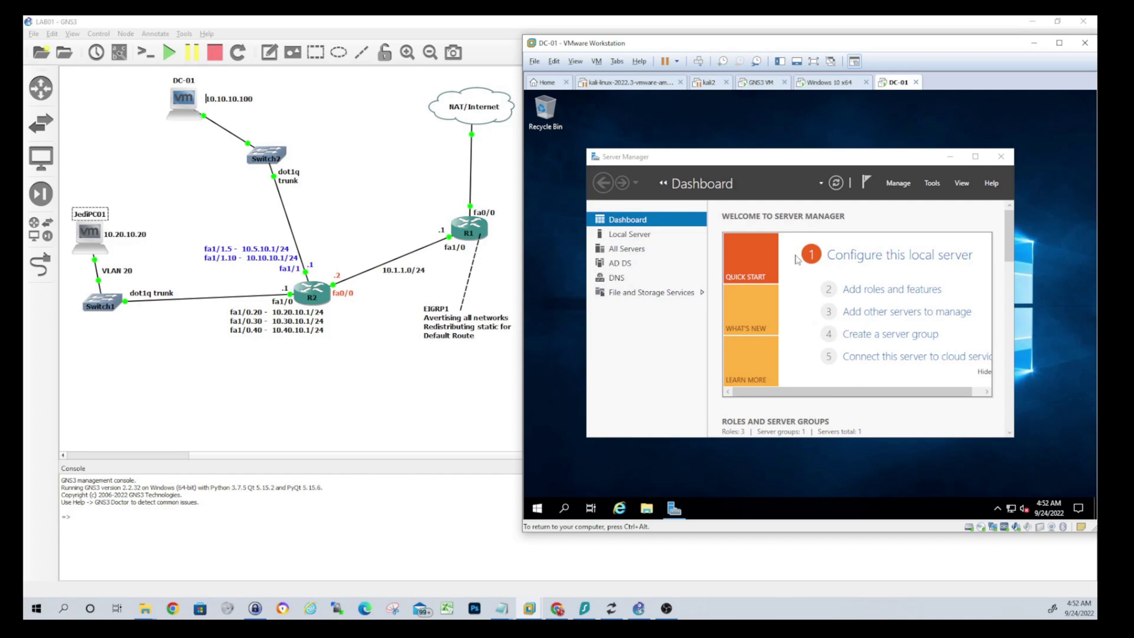
pyautogui.click(933, 184)
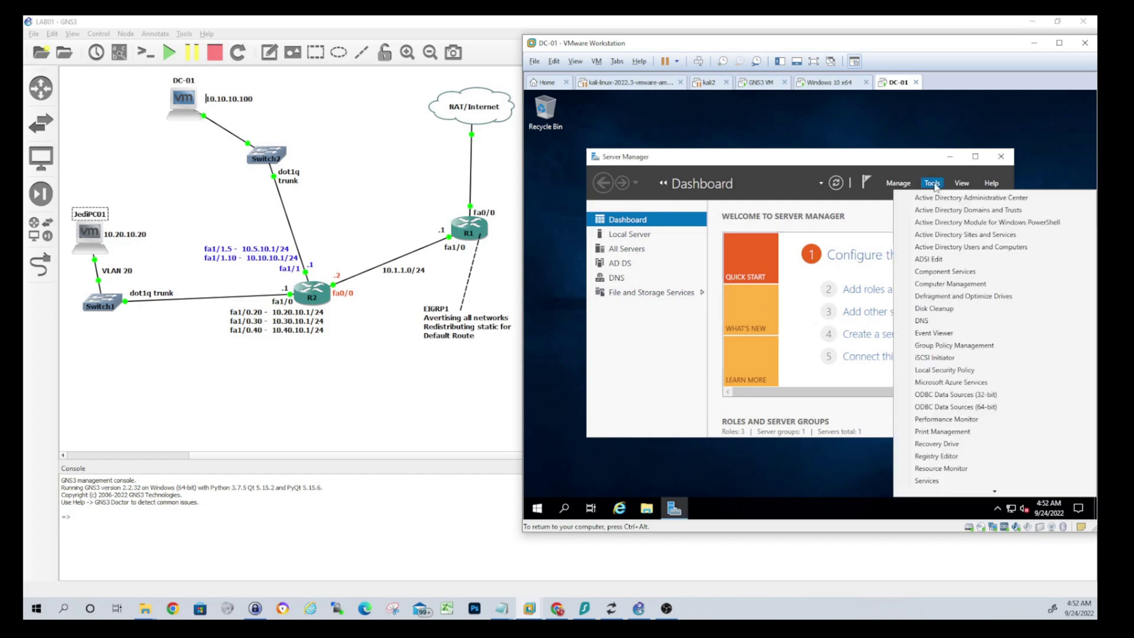
pyautogui.click(899, 185)
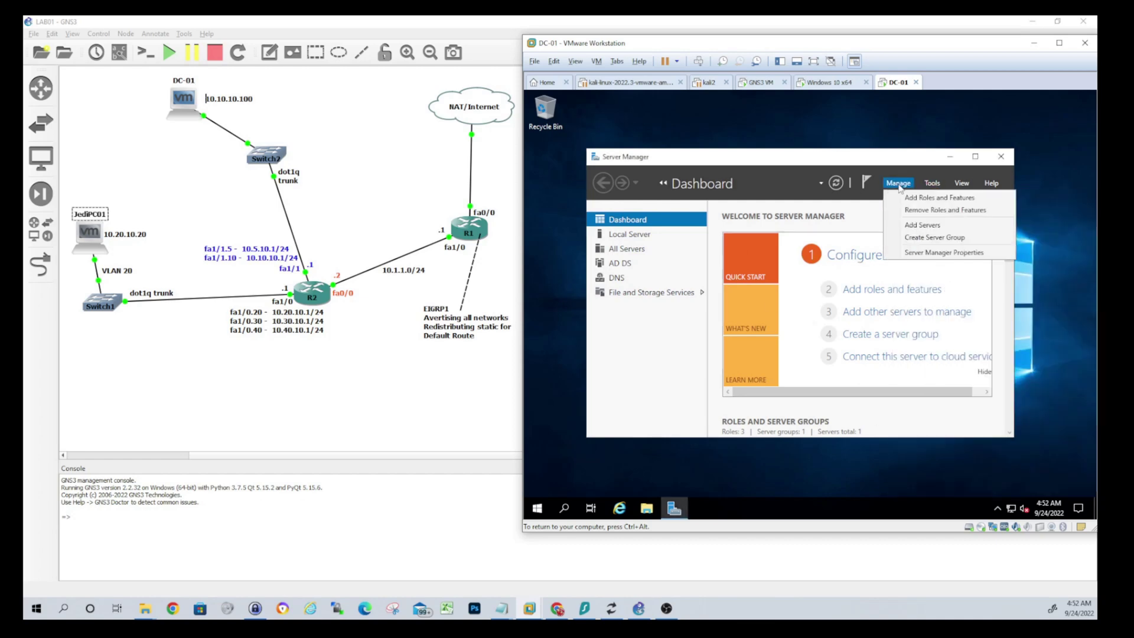
pyautogui.click(925, 253)
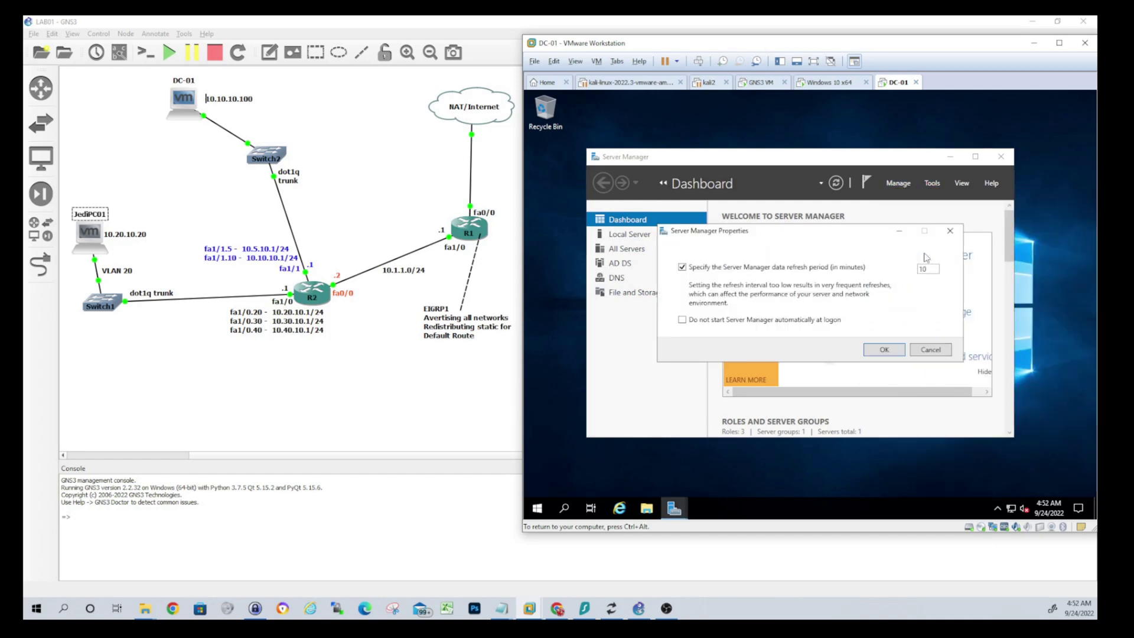
pyautogui.click(717, 323)
pyautogui.click(895, 353)
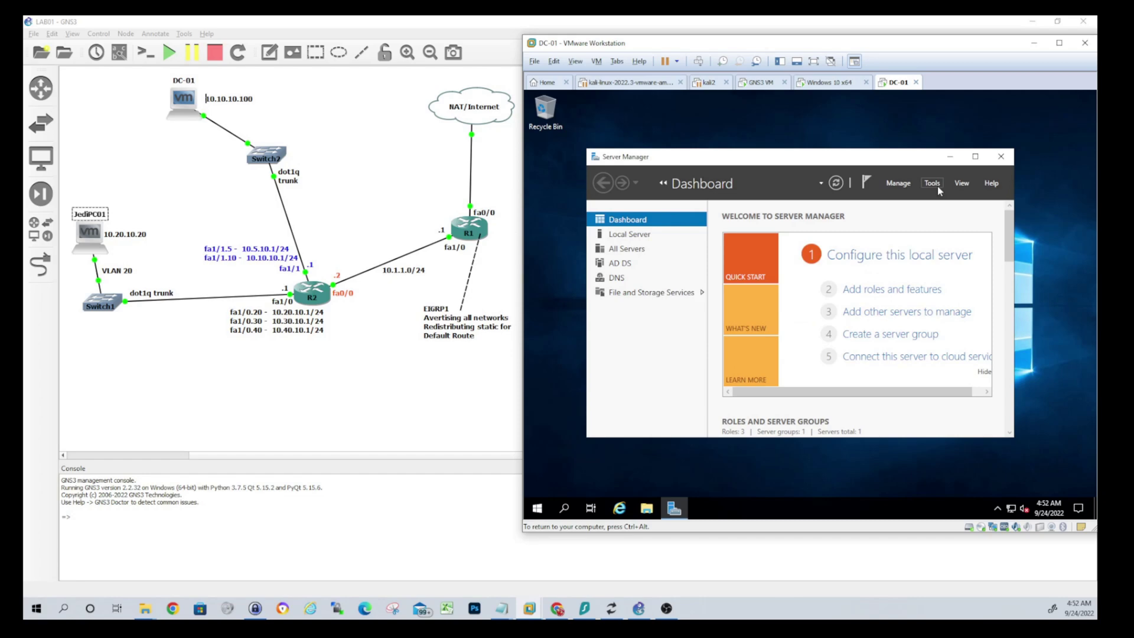
# - Start a role-based Add Roles and Features install targeting DC01.unicorn.local
pyautogui.click(904, 292)
pyautogui.click(855, 407)
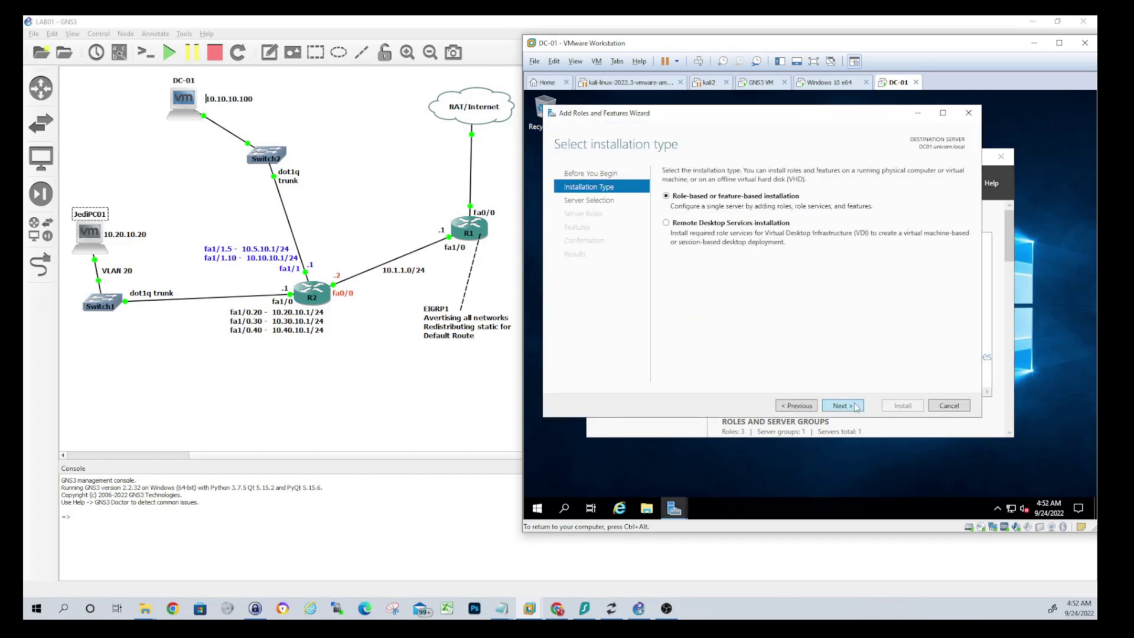
pyautogui.click(851, 407)
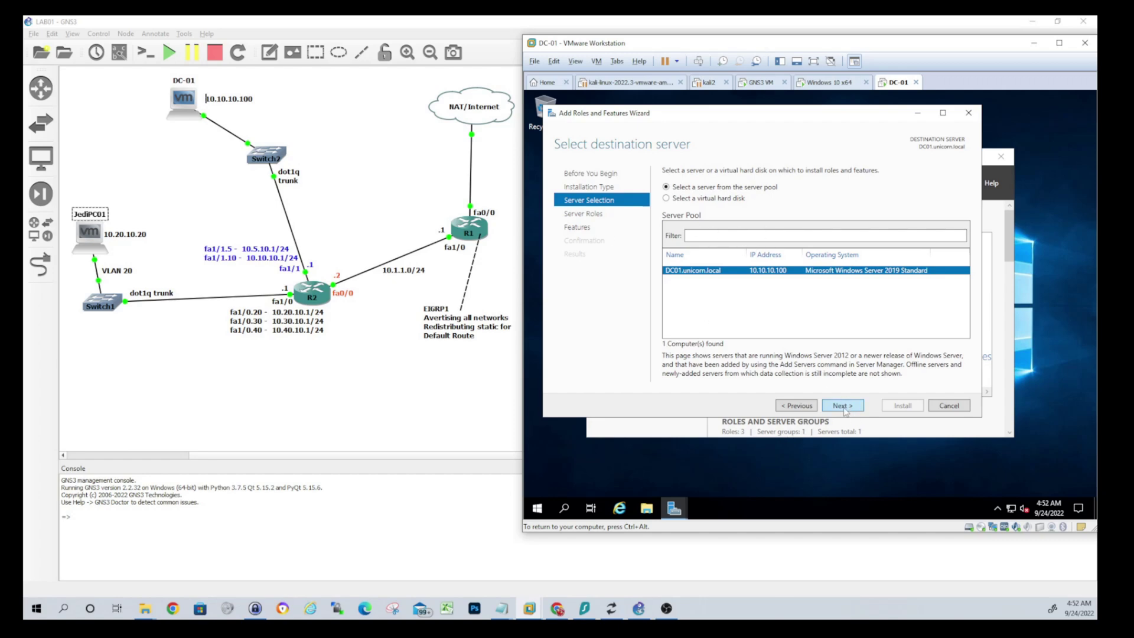
pyautogui.click(846, 411)
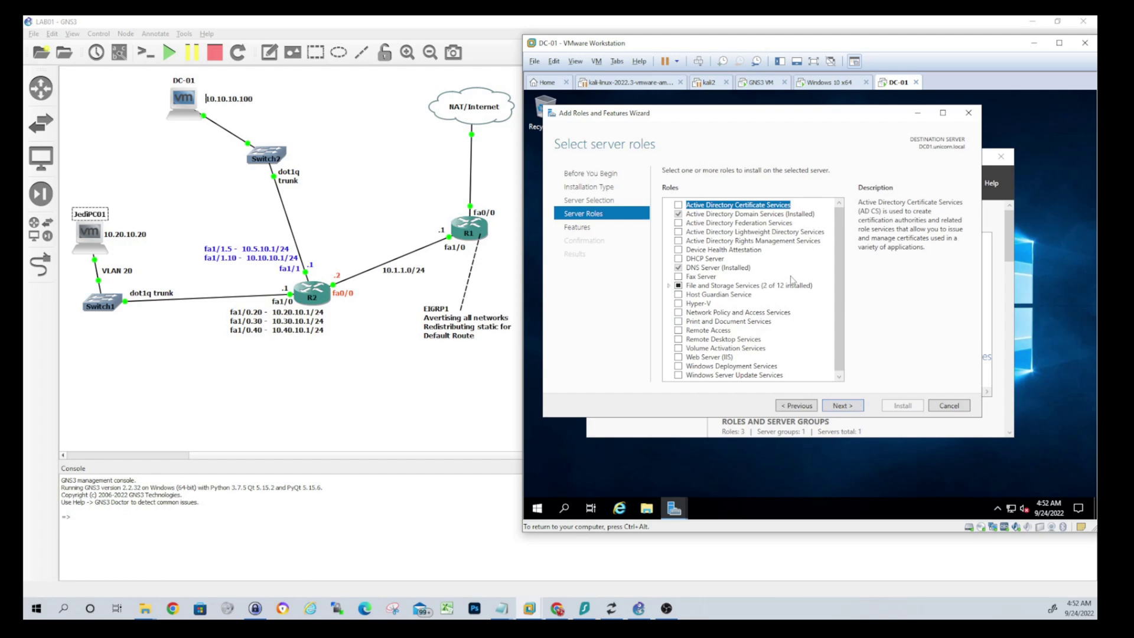
# - Select the DHCP Server role with its management tools and install it
pyautogui.click(680, 260)
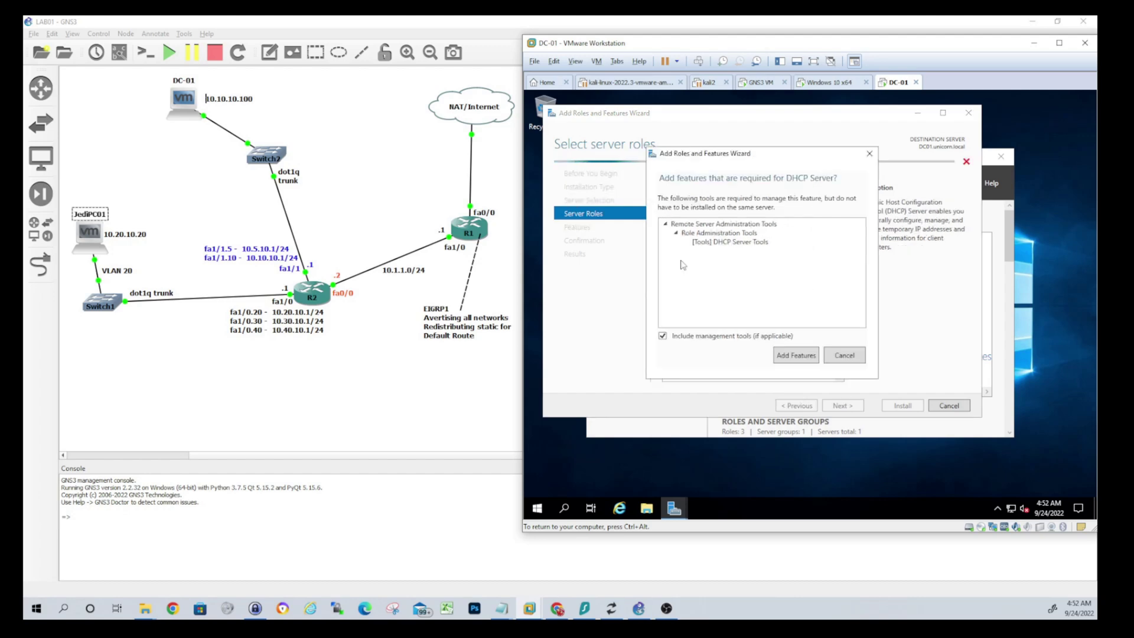
pyautogui.click(797, 357)
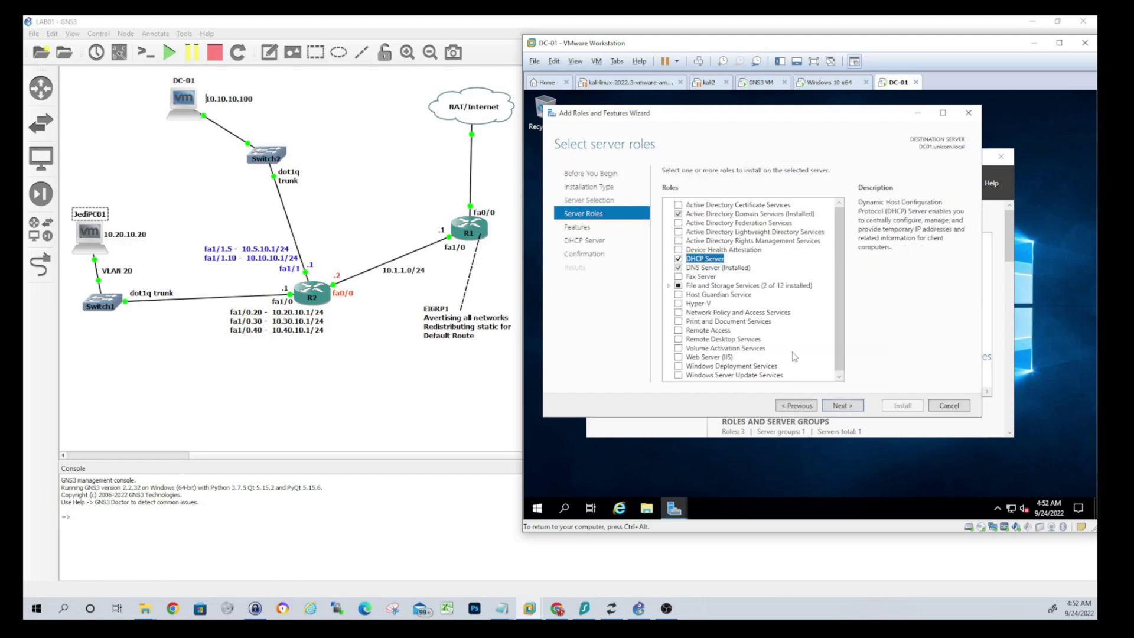
pyautogui.click(848, 407)
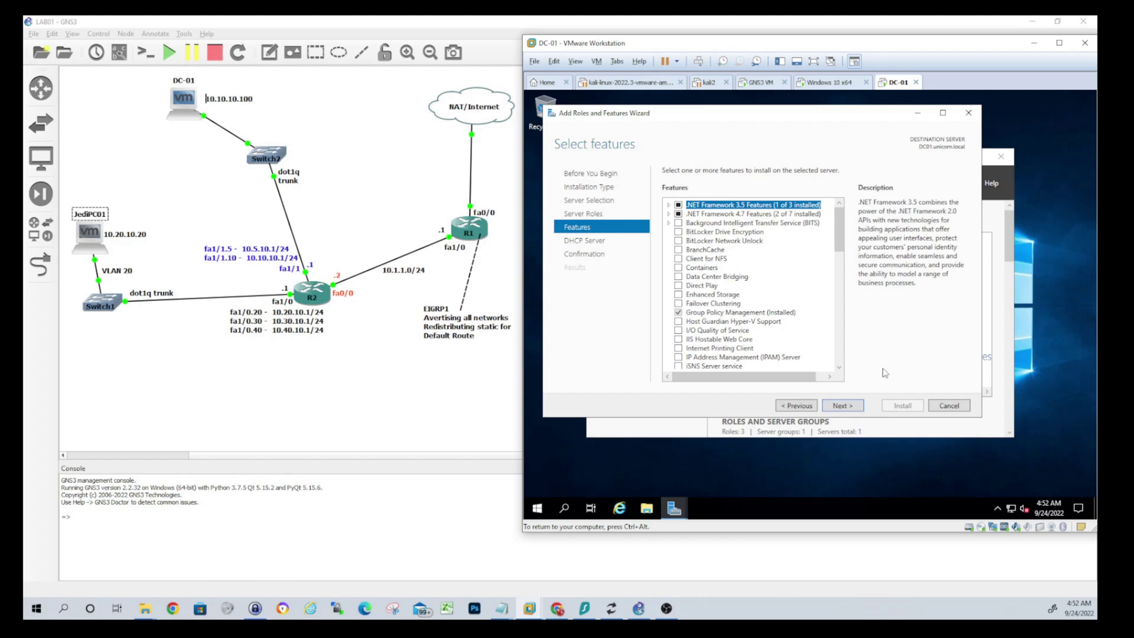
pyautogui.click(857, 406)
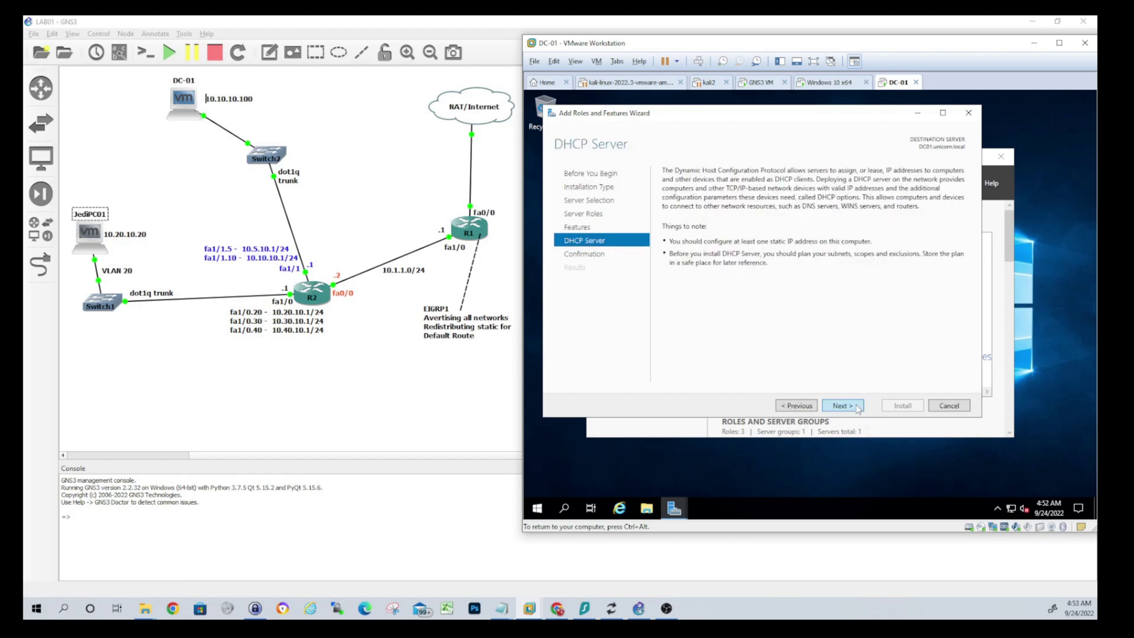
pyautogui.click(858, 407)
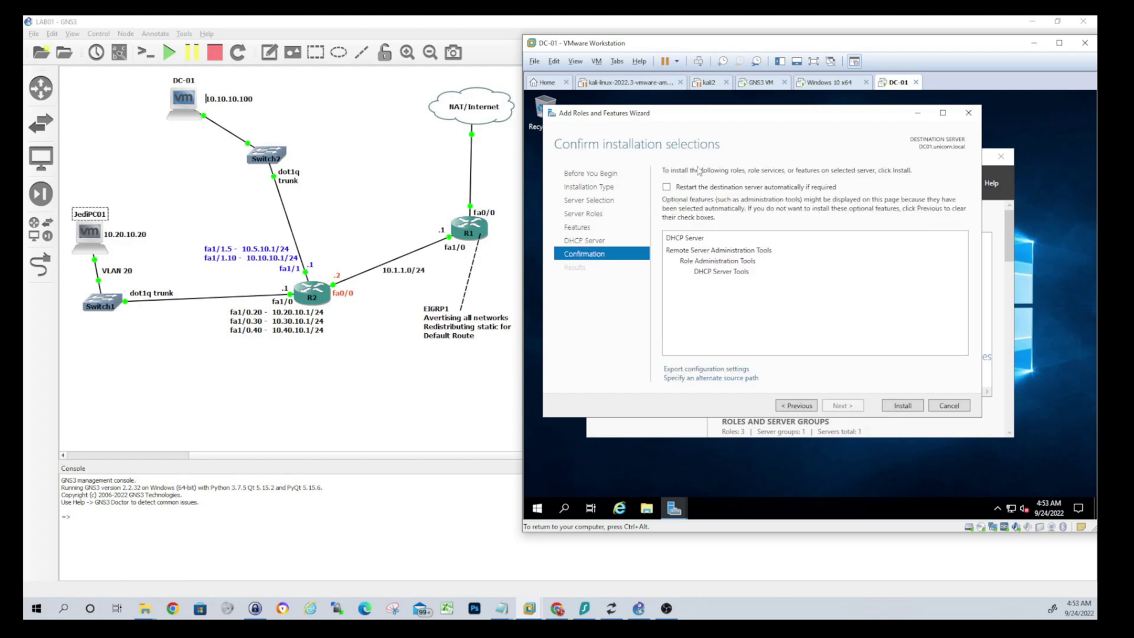
pyautogui.click(909, 407)
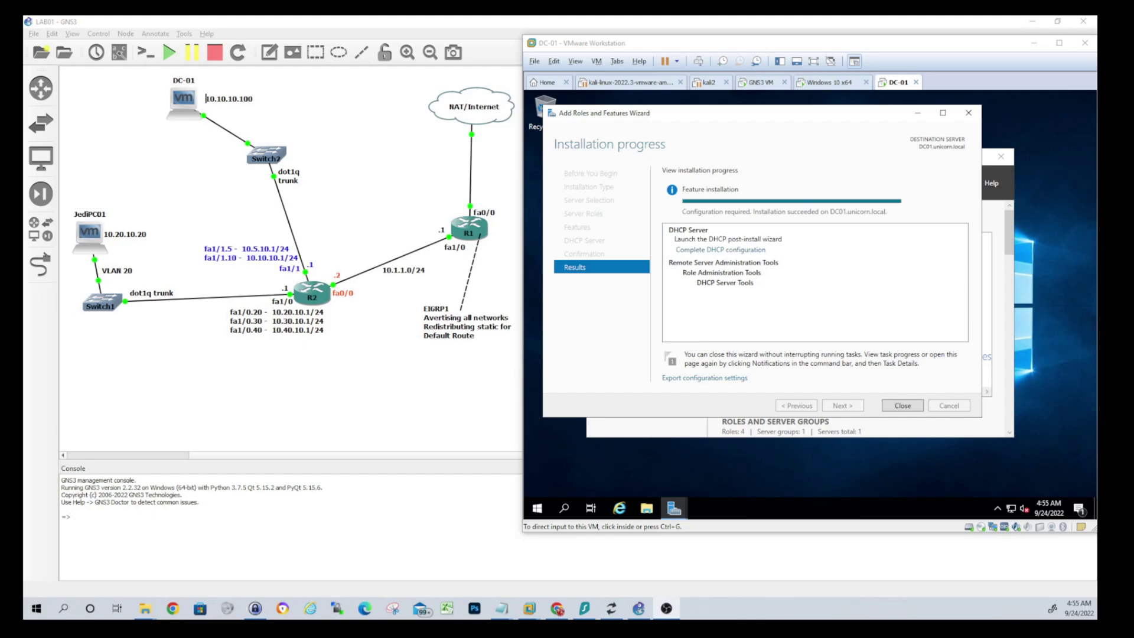
pyautogui.click(856, 313)
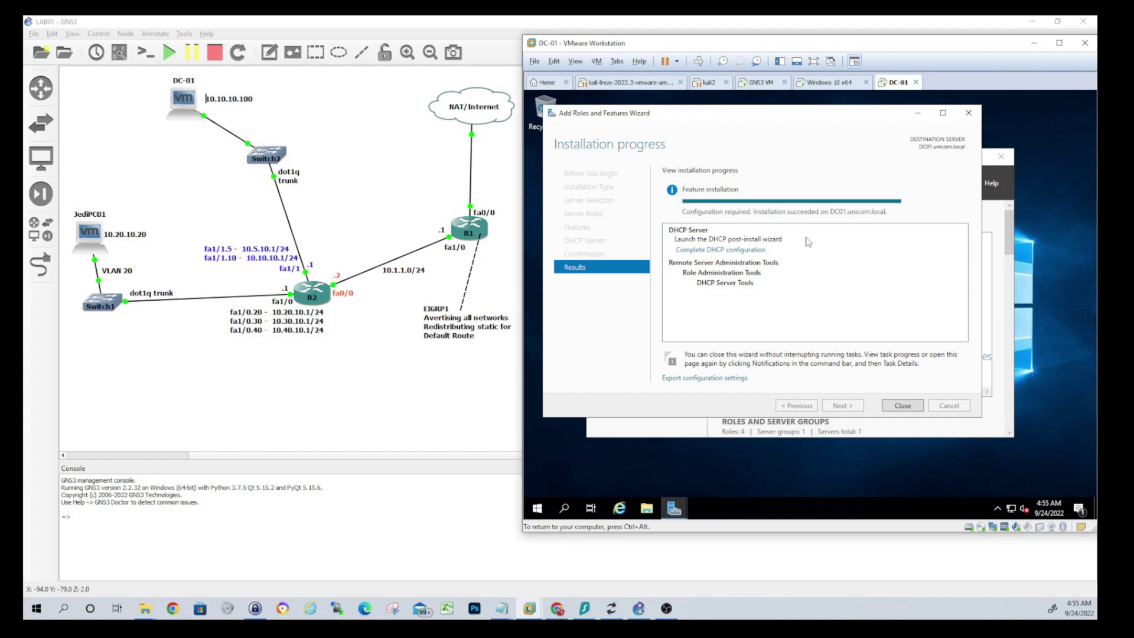
# - Complete the DHCP post-install configuration, authorizing the server with the current user's credentials
pyautogui.click(733, 251)
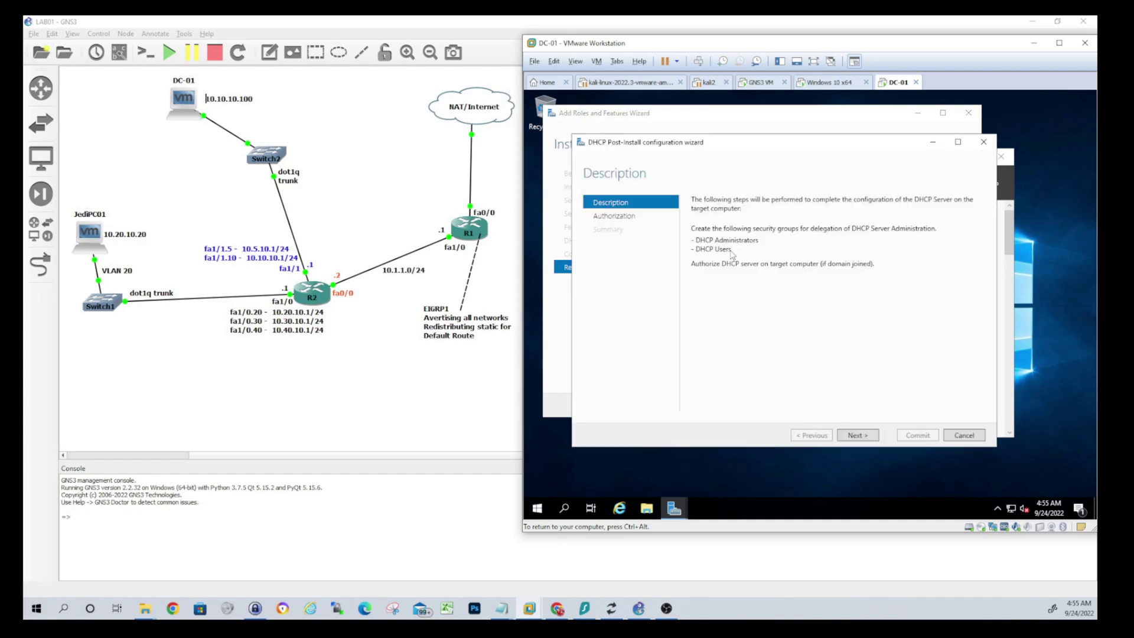
pyautogui.click(861, 438)
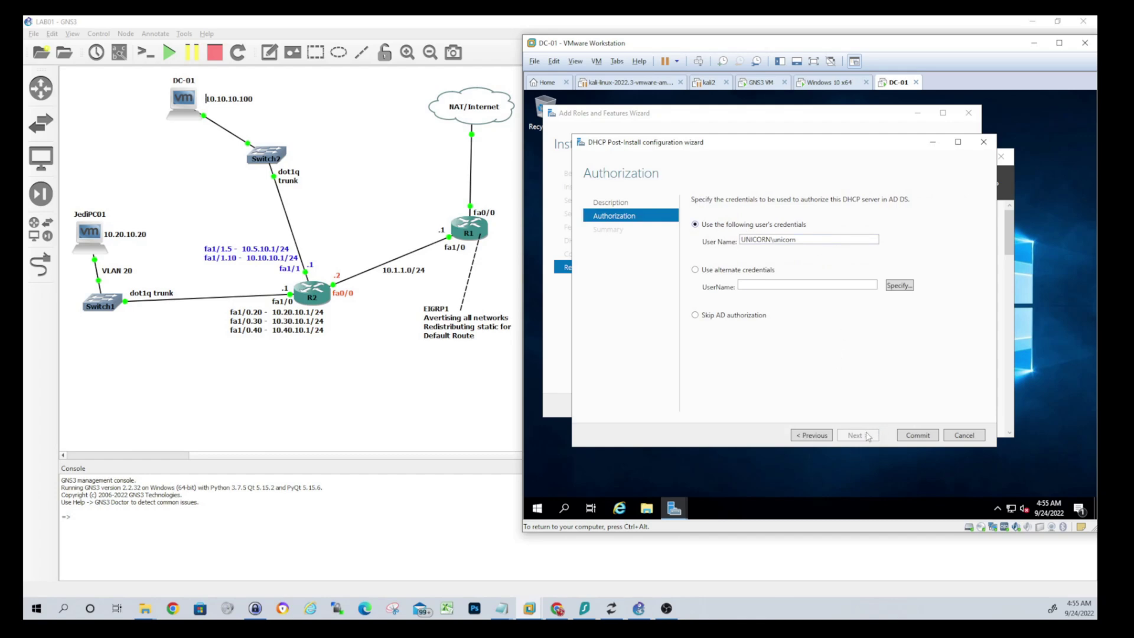
pyautogui.click(906, 437)
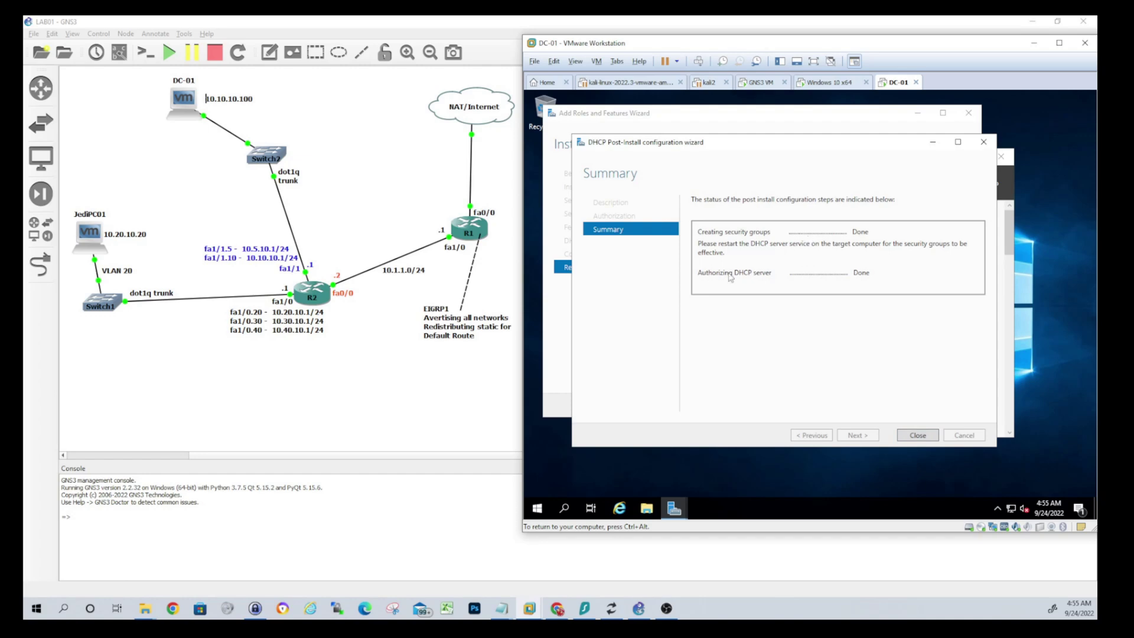
pyautogui.click(918, 436)
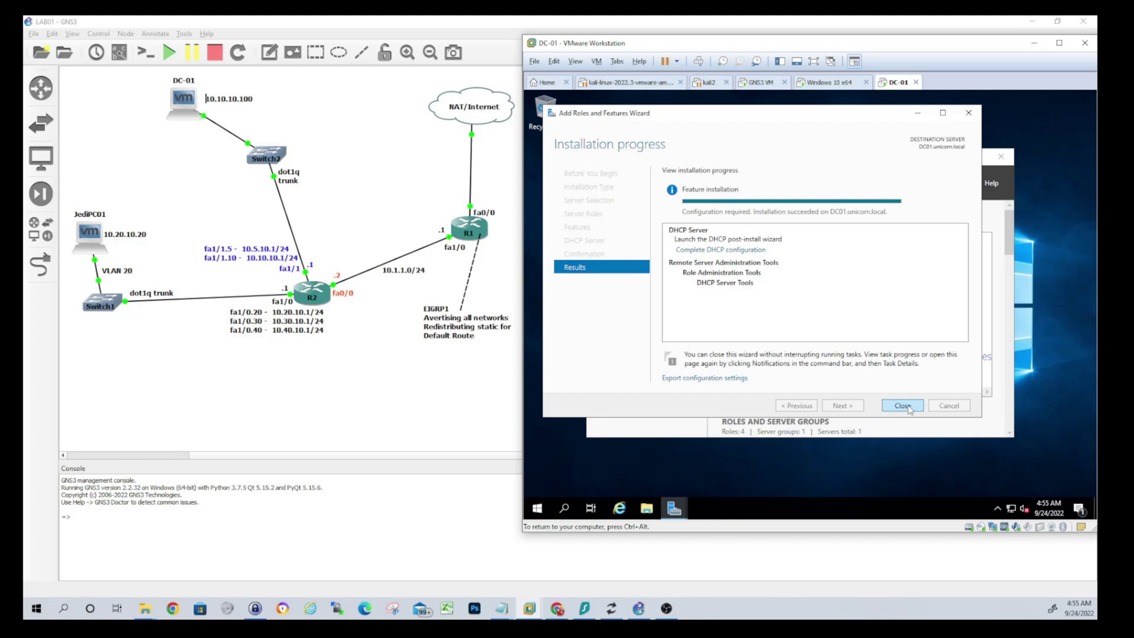
# - Close the wizard and Server Manager, then launch the DHCP console via Start search 'dhcp'
pyautogui.click(907, 410)
pyautogui.click(1004, 163)
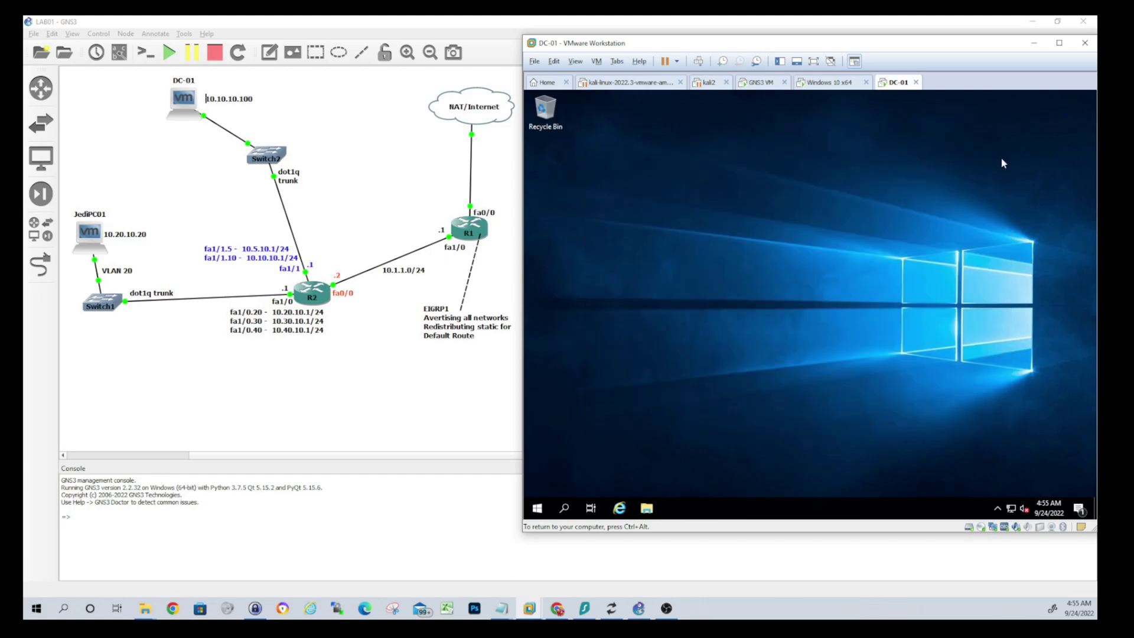
pyautogui.click(537, 508)
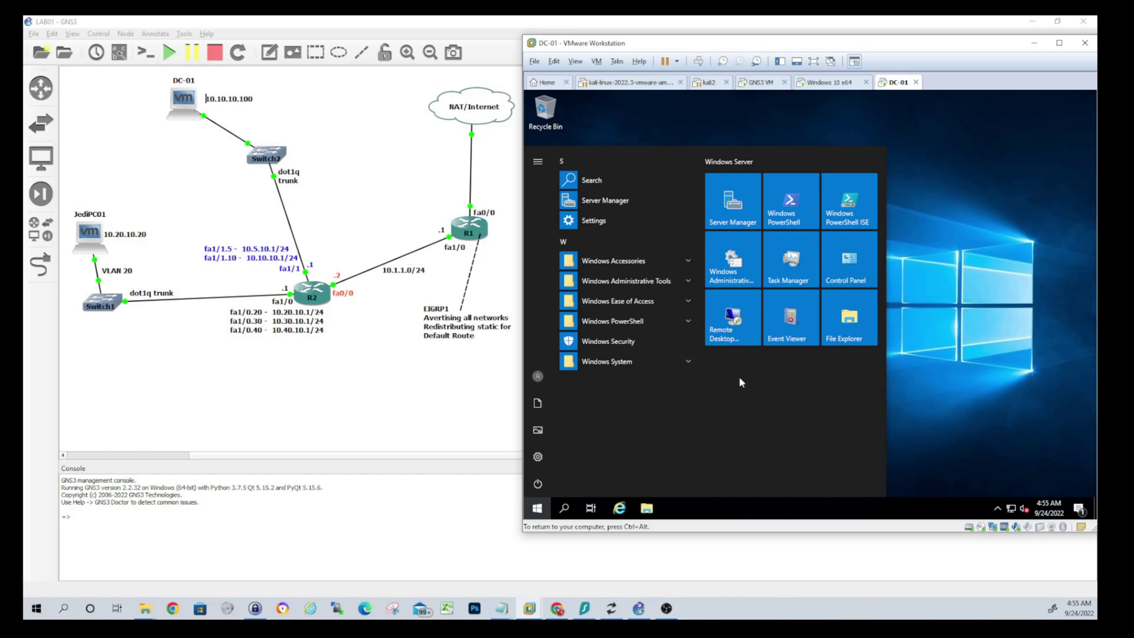
pyautogui.write('dhcp')
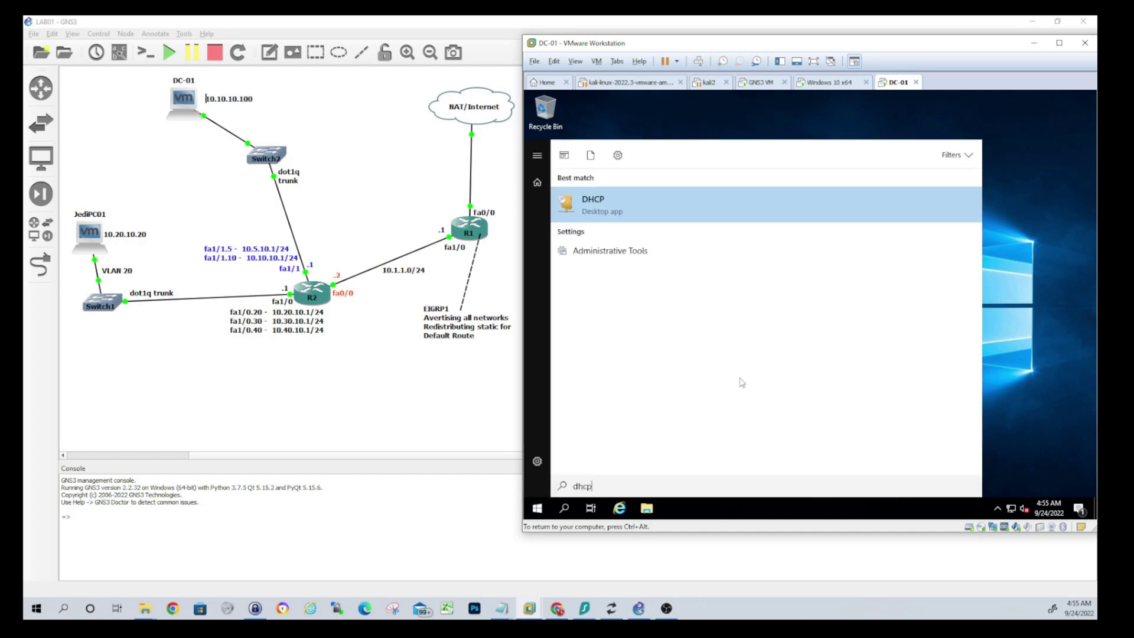
pyautogui.click(609, 204)
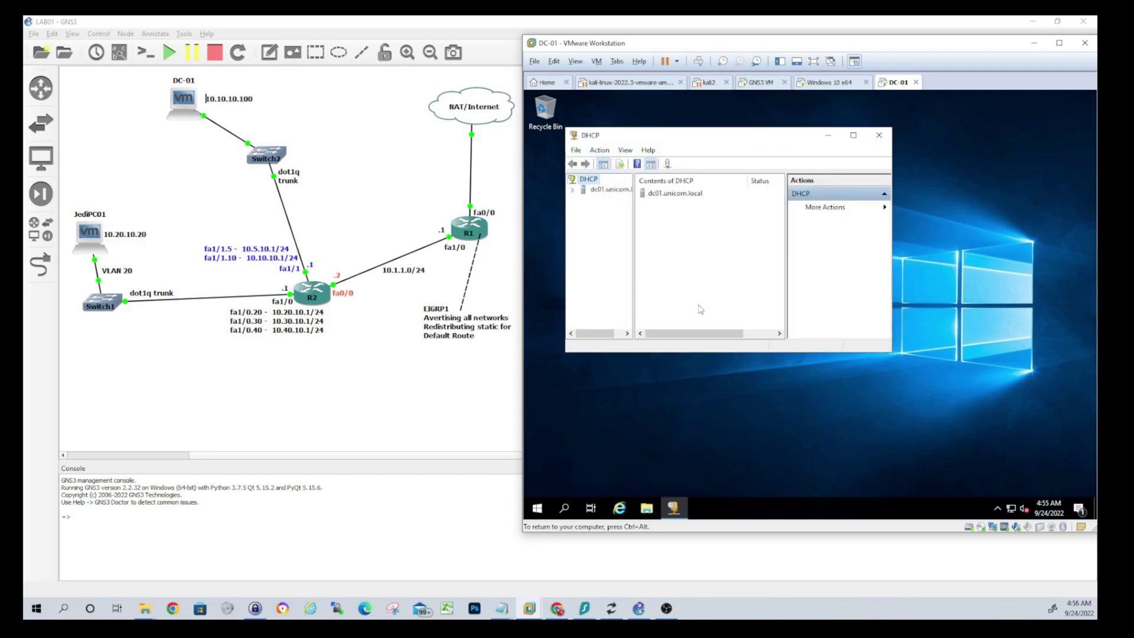
# - Enlarge the DHCP window, widen the tree pane, and expand dc01.unicorn.local and IPv4
pyautogui.moveTo(892, 353); pyautogui.dragTo(1057, 516)
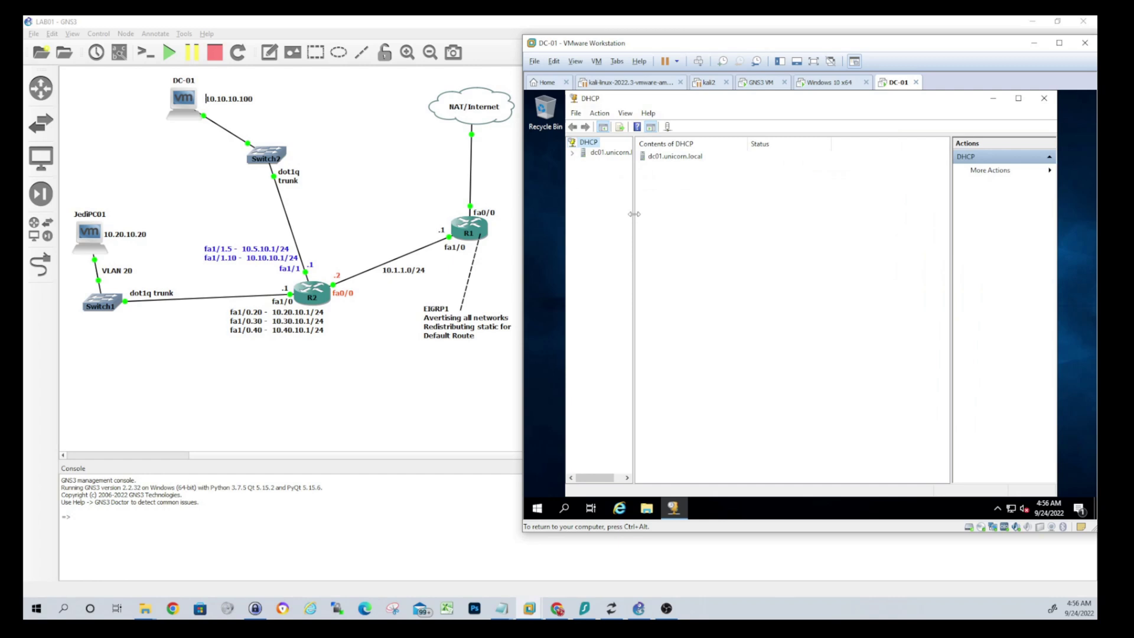
pyautogui.moveTo(634, 214); pyautogui.dragTo(721, 213)
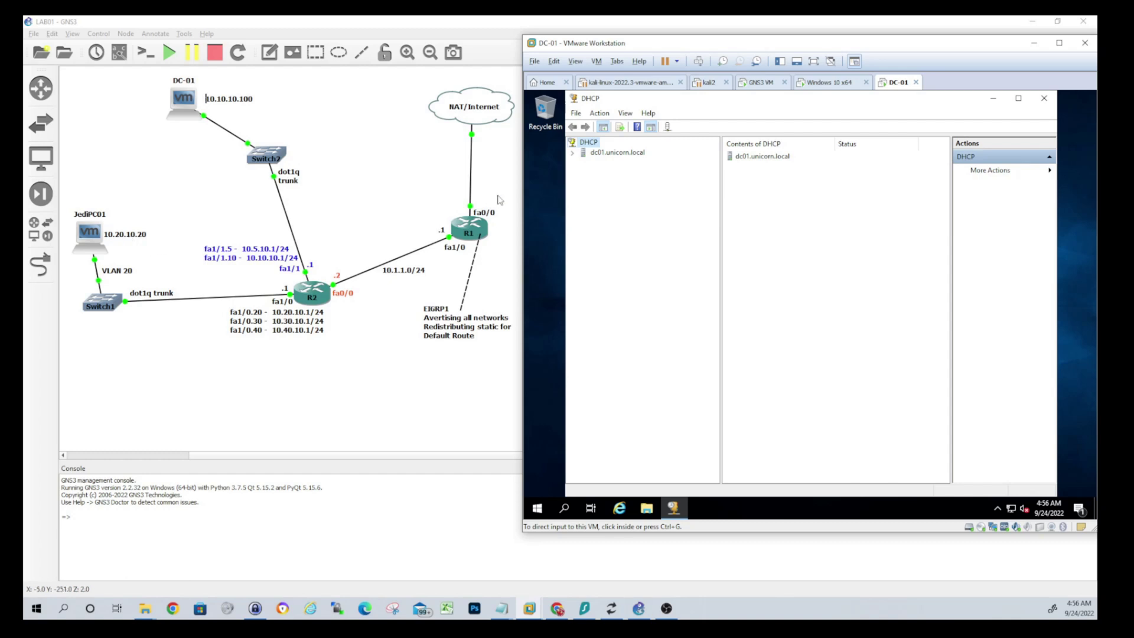
pyautogui.click(572, 154)
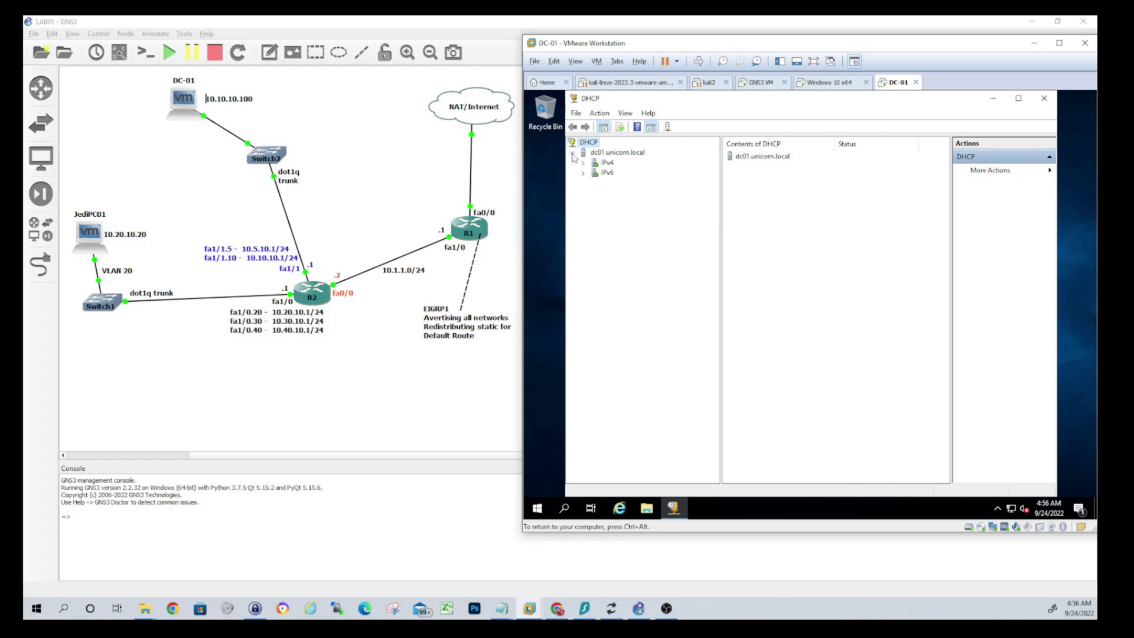
pyautogui.click(583, 163)
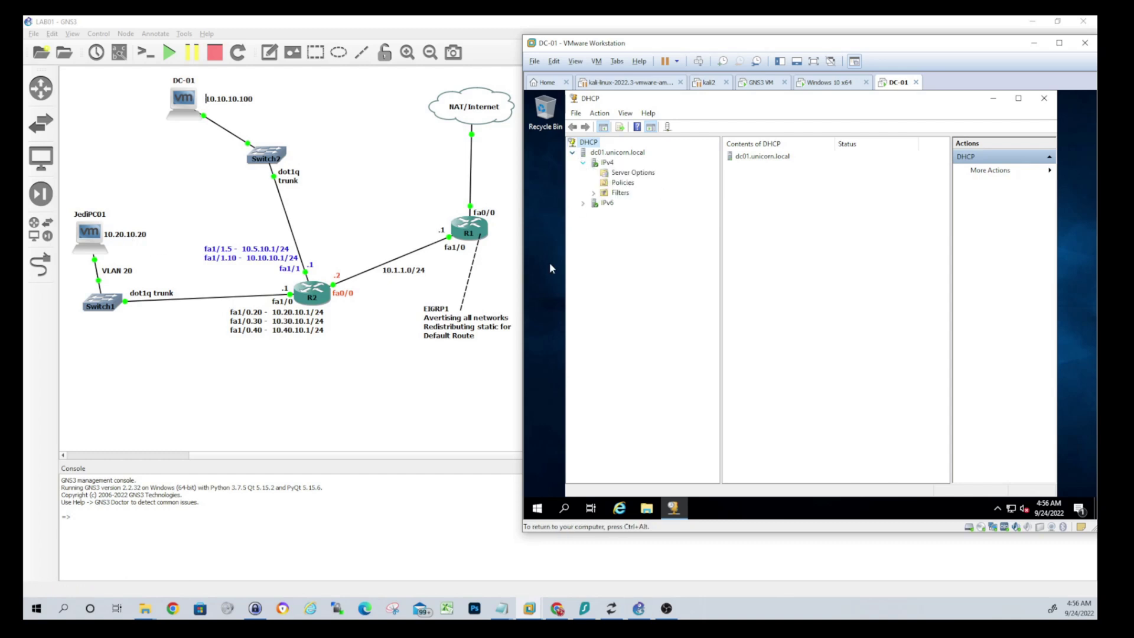
# - Start a new IPv4 scope named VLAN20
pyautogui.rightClick(602, 168)
pyautogui.click(637, 187)
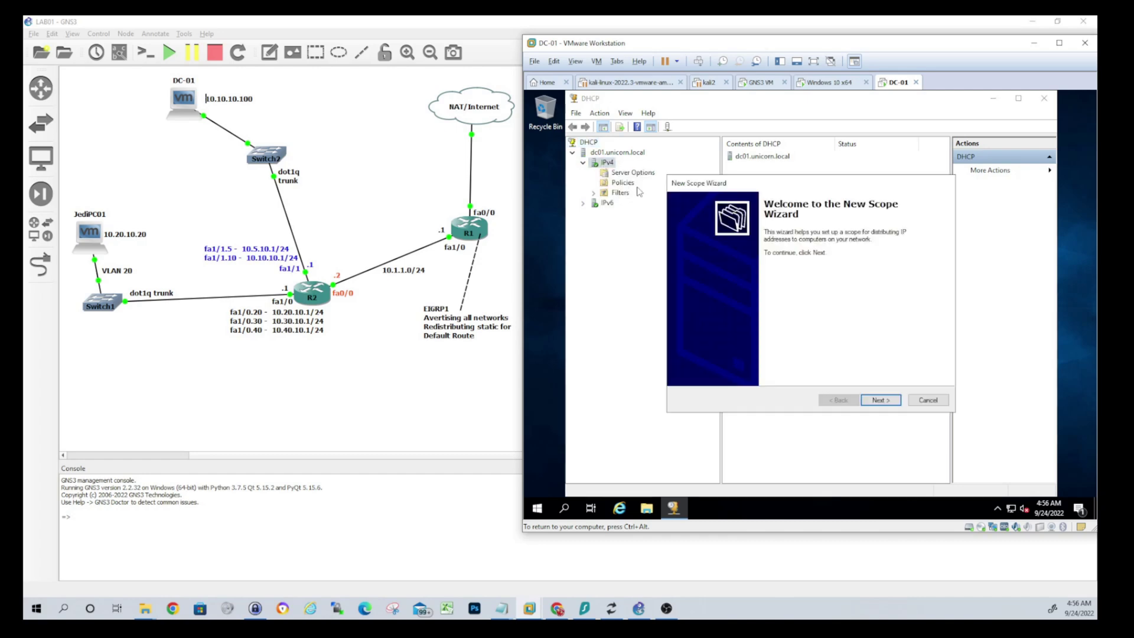
pyautogui.click(887, 402)
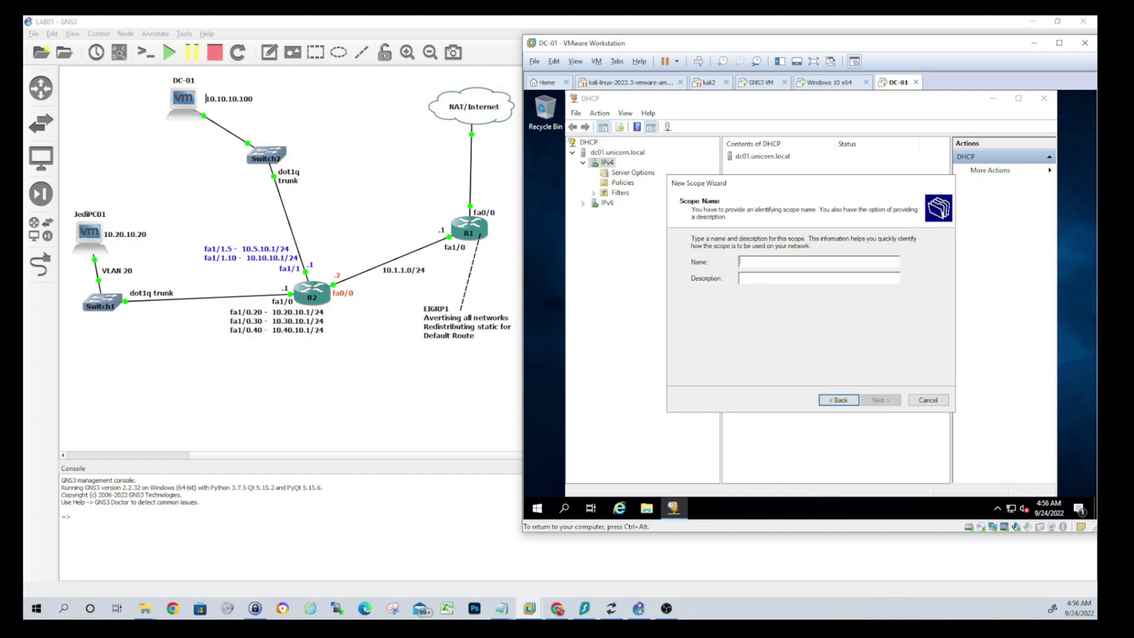
pyautogui.write('VLAN')
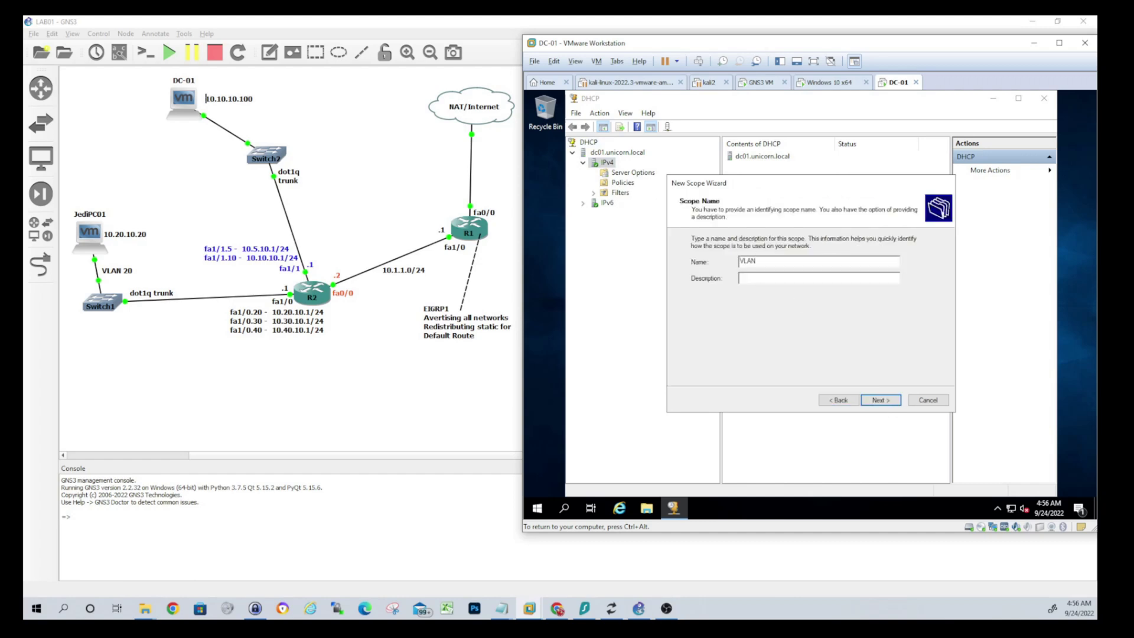
pyautogui.write('20')
pyautogui.click(880, 402)
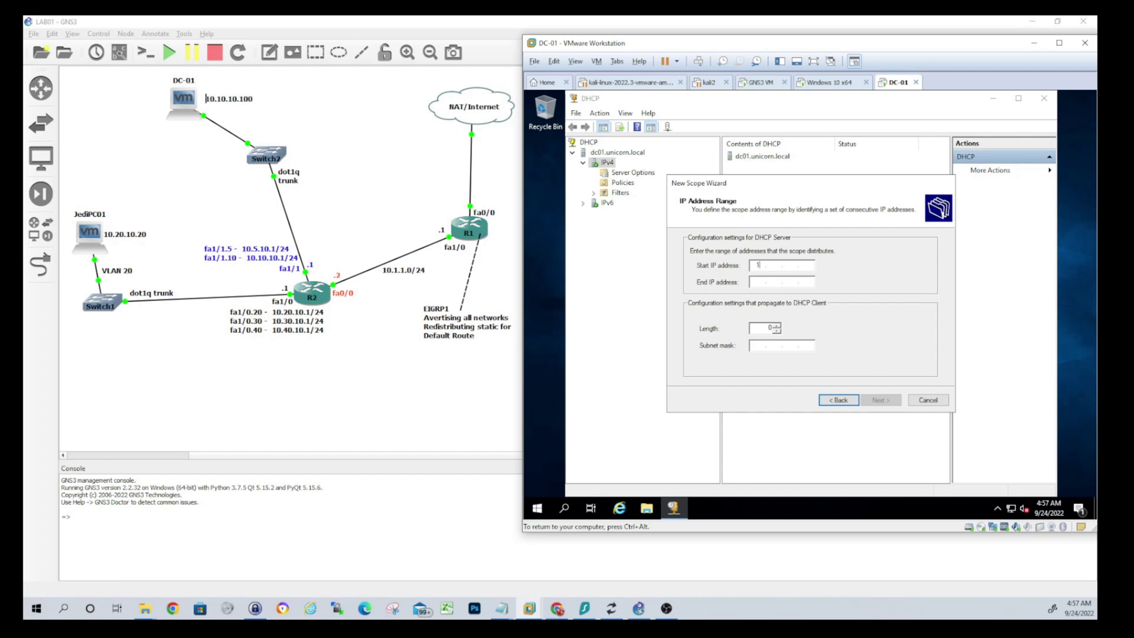
# - Set the scope range 10.20.10.21 to 10.20.10.254 with prefix length 24
pyautogui.write('10 . 20 . 10 . 21')
pyautogui.press('Tab')
pyautogui.write('10 ')
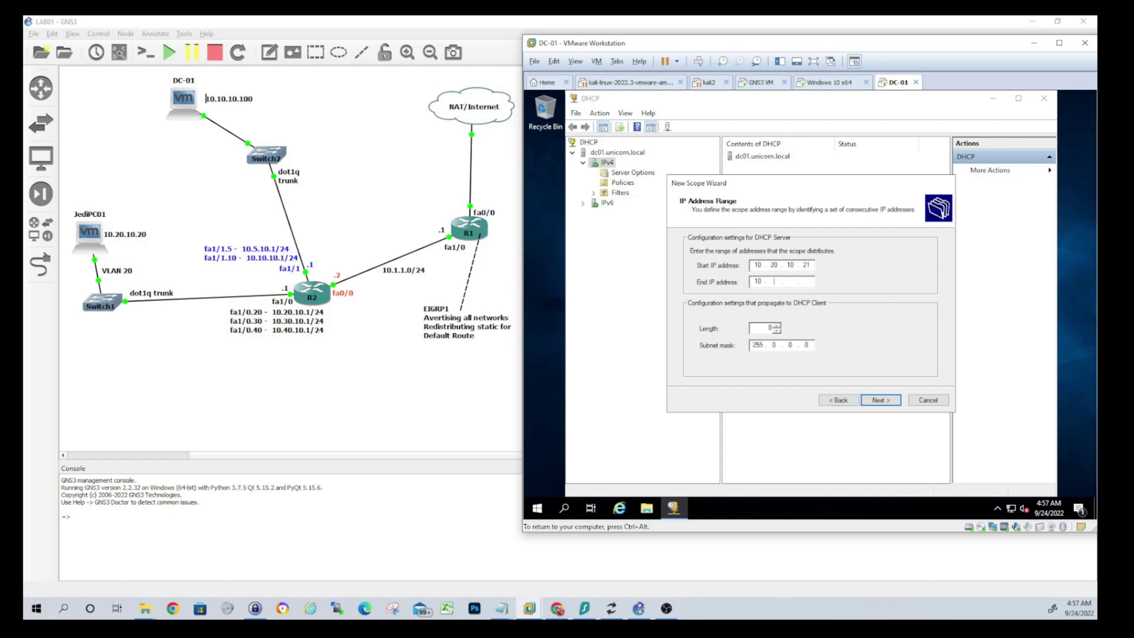
pyautogui.write('. 20 . 10 . 254')
pyautogui.doubleClick(774, 328)
pyautogui.write('24')
pyautogui.click(889, 403)
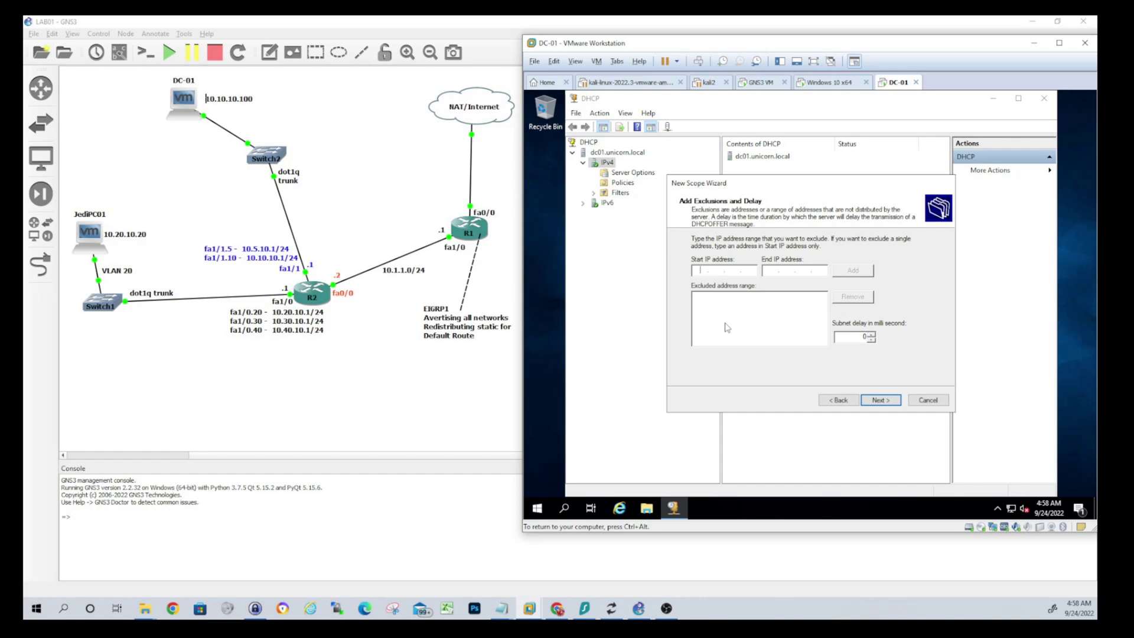
# - Add no exclusions, keep the default lease duration, and opt to configure DHCP options now
pyautogui.click(888, 406)
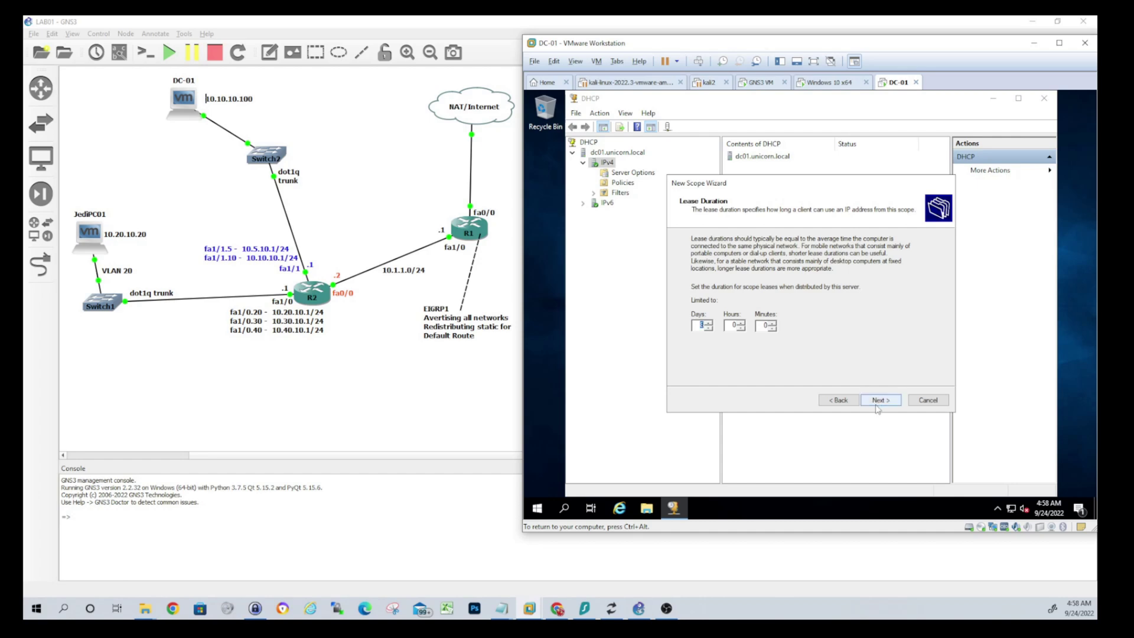
pyautogui.click(878, 407)
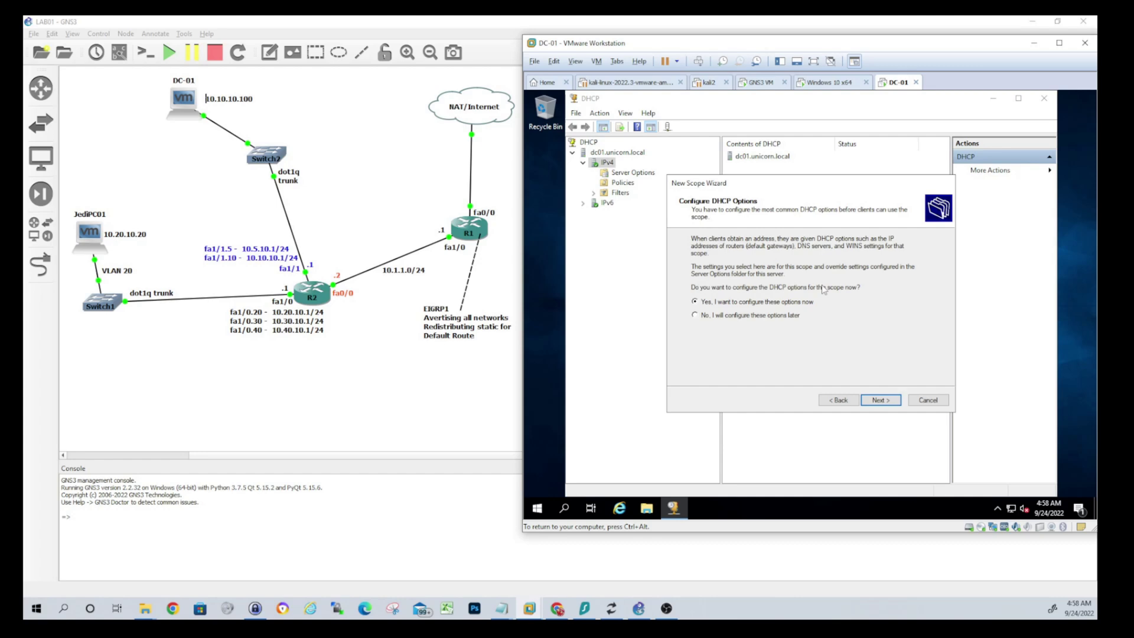
pyautogui.click(880, 404)
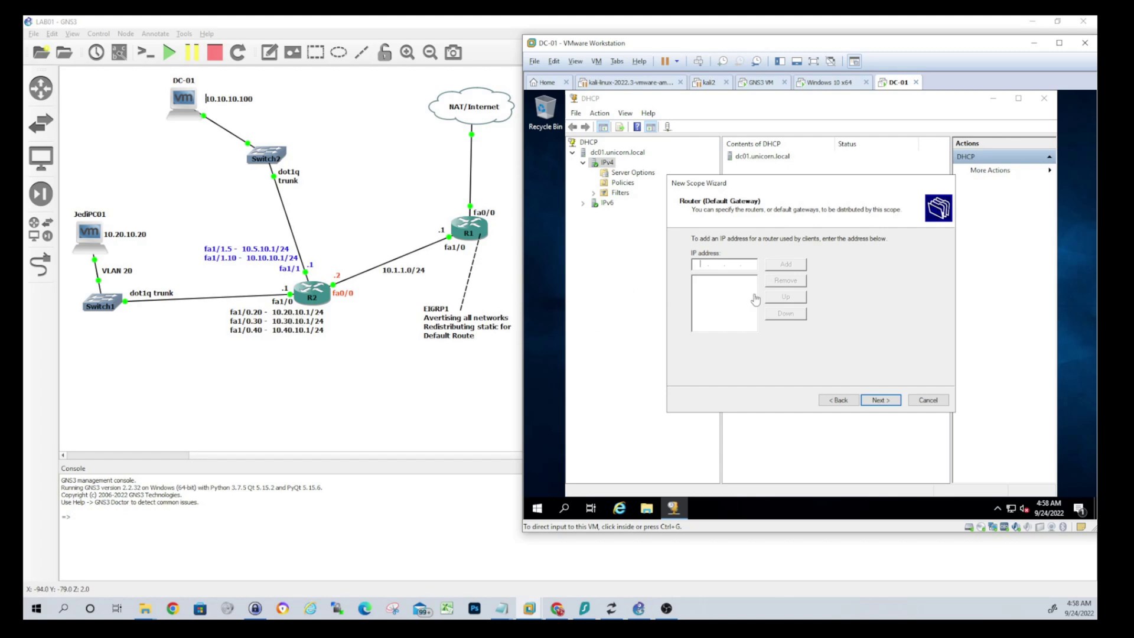
# - Add 10.20.10.1 as the scope's default gateway
pyautogui.click(704, 265)
pyautogui.write('10 . ')
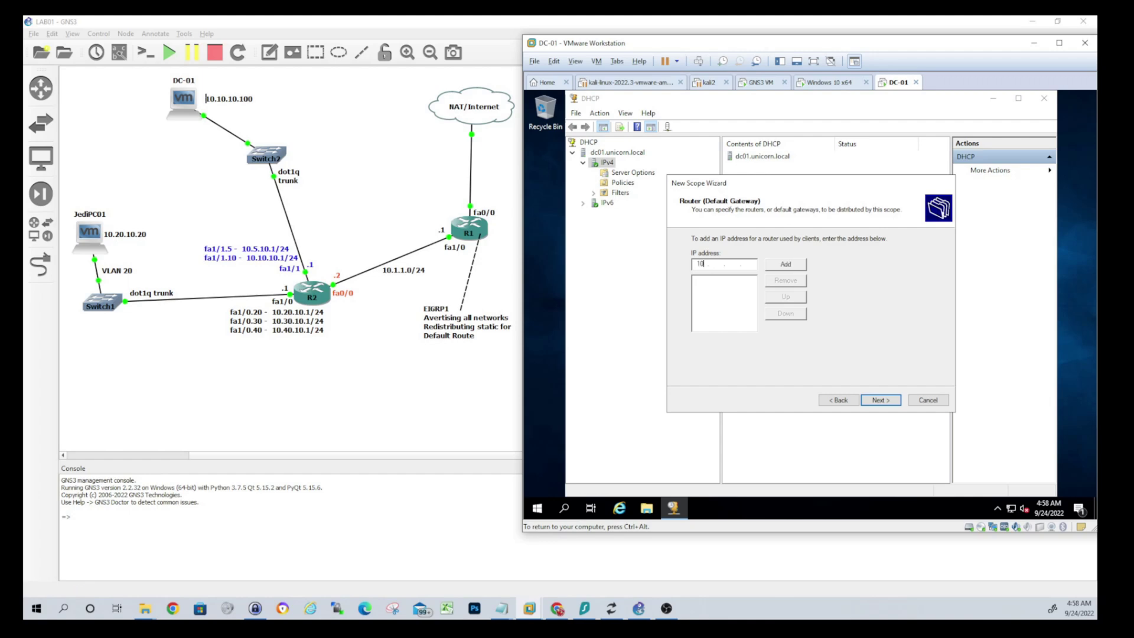
pyautogui.write('20 . 10')
pyautogui.click(791, 264)
pyautogui.click(881, 400)
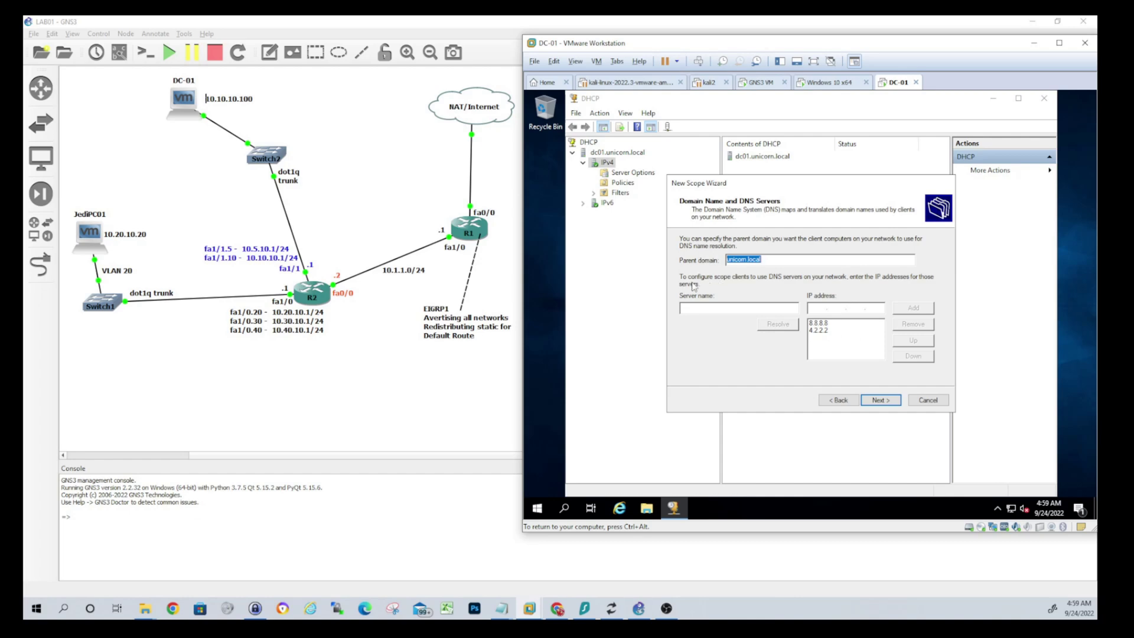
# - Remove DNS servers 4.2.2.2 and 8.8.8.8 and enter 10.10.10.100 instead
pyautogui.click(828, 331)
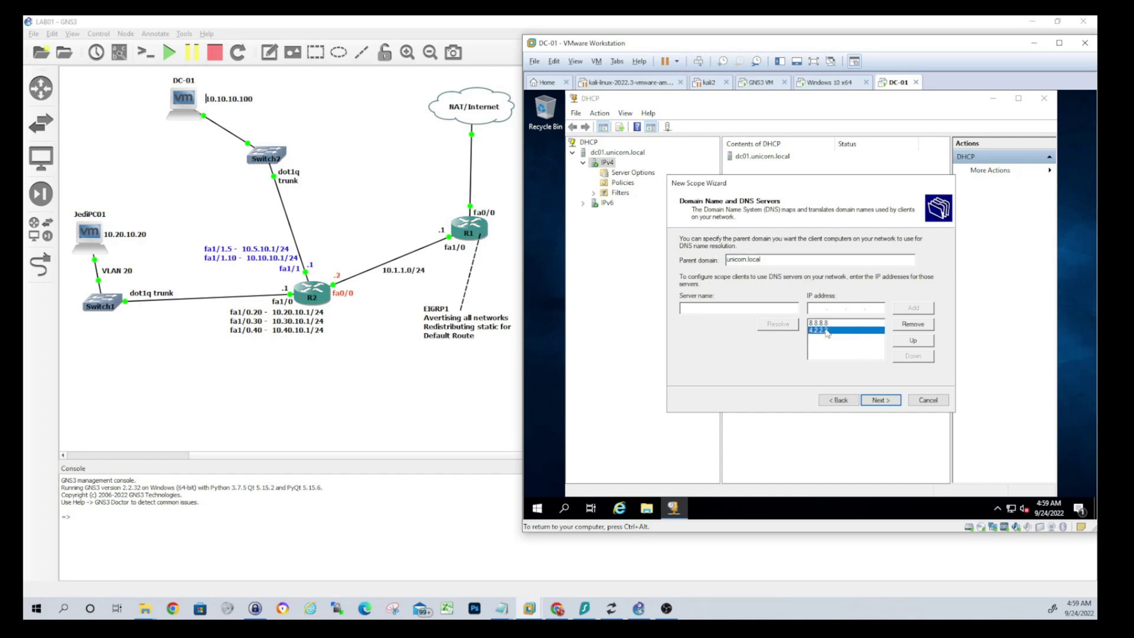
pyautogui.click(912, 325)
pyautogui.click(910, 324)
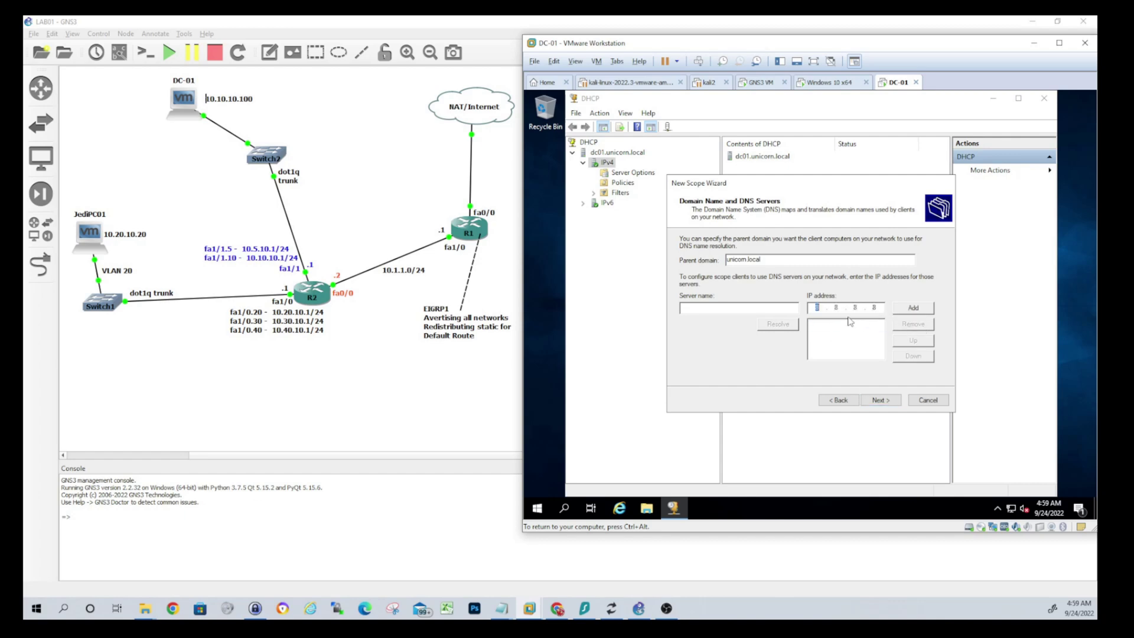
pyautogui.write('10 . 10 . 10 . 100')
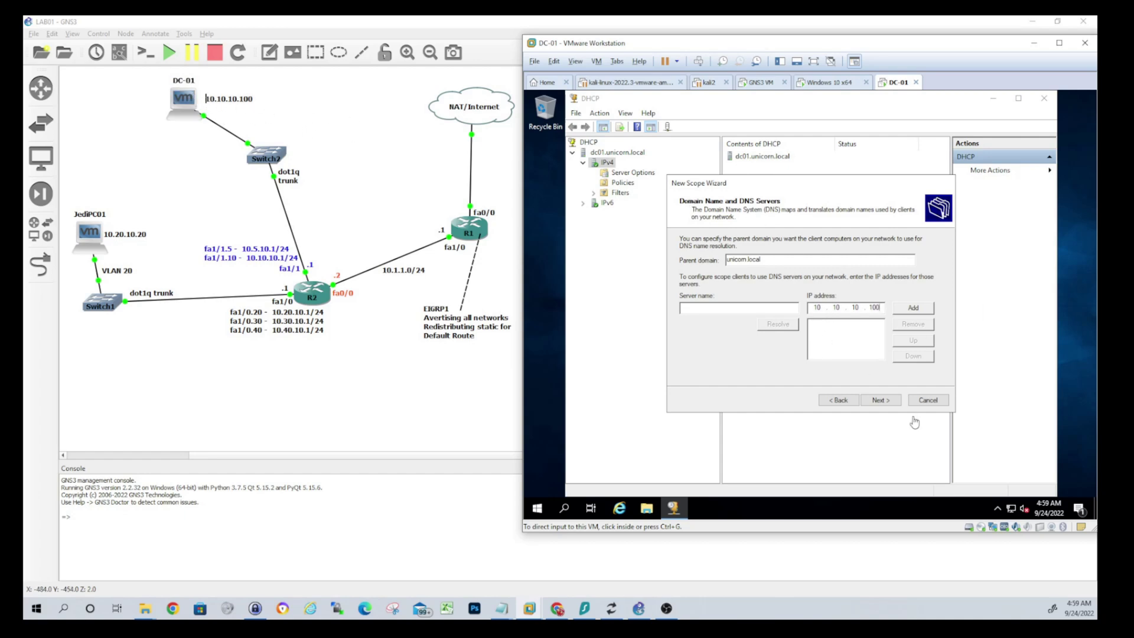
pyautogui.click(880, 400)
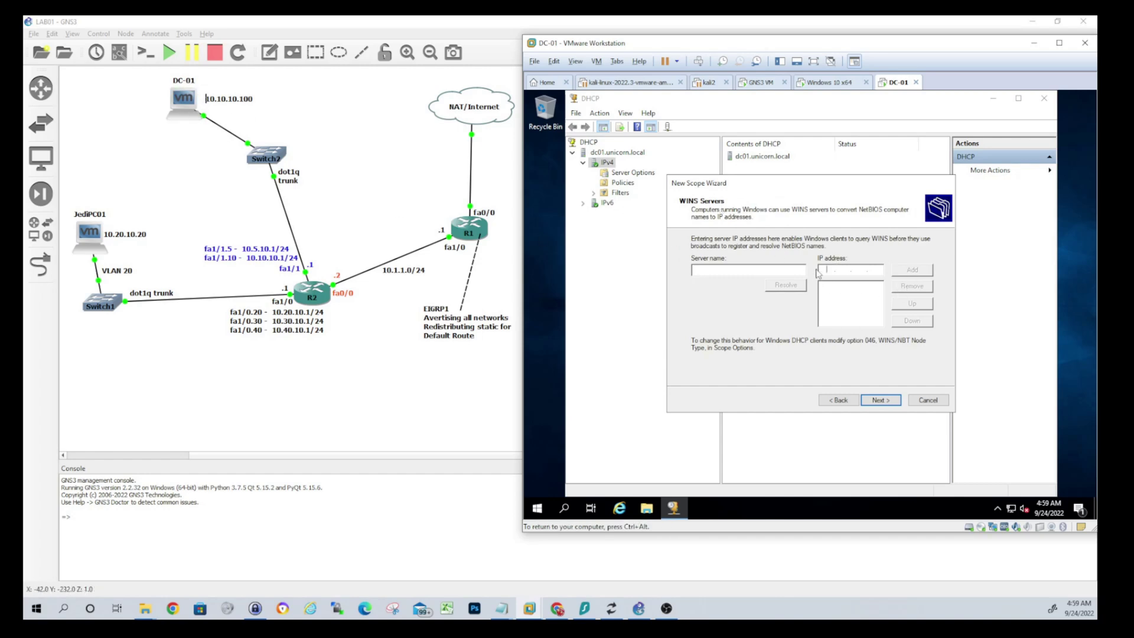
# - Go back to add 10.10.10.100 as the DNS server, then advance to Activate Scope
pyautogui.write('10 . 10 . 10 . 100')
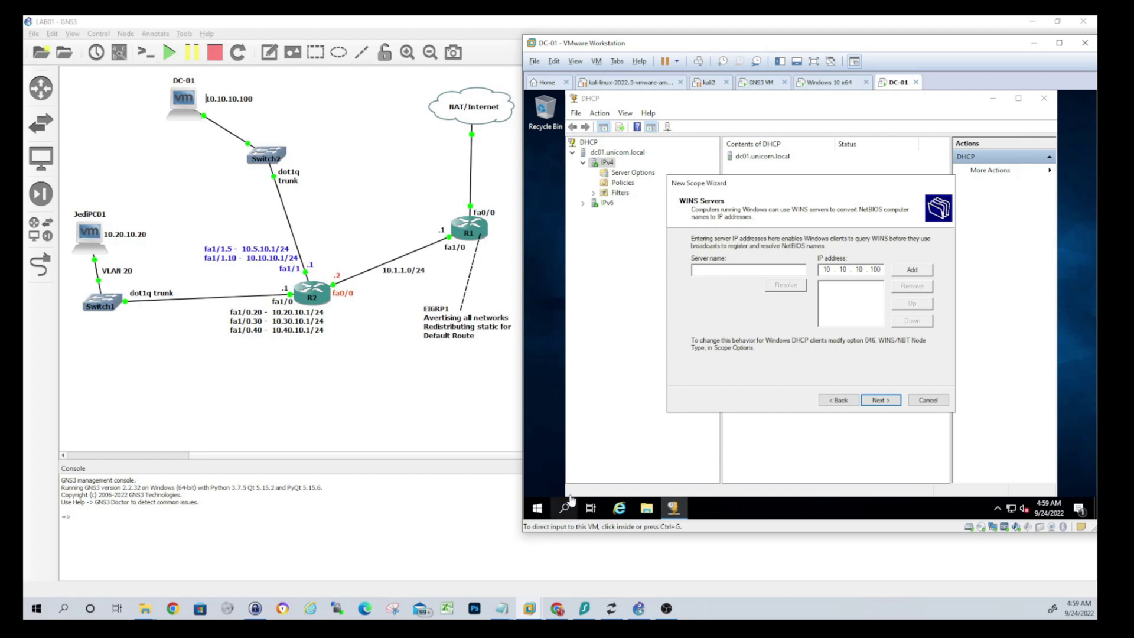
pyautogui.click(887, 402)
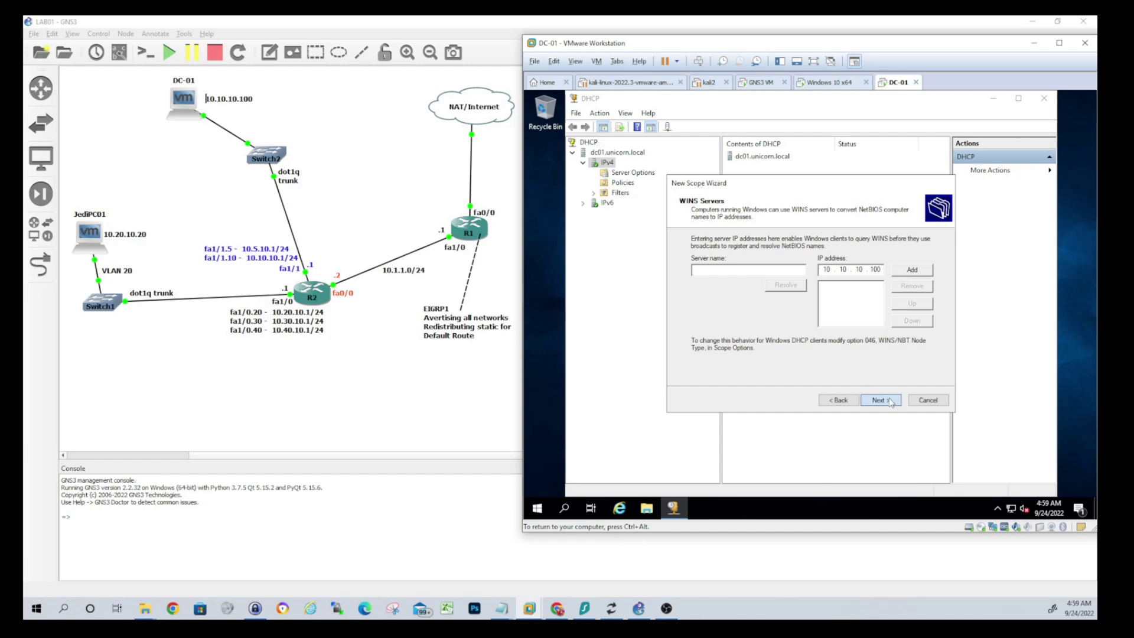
pyautogui.click(839, 401)
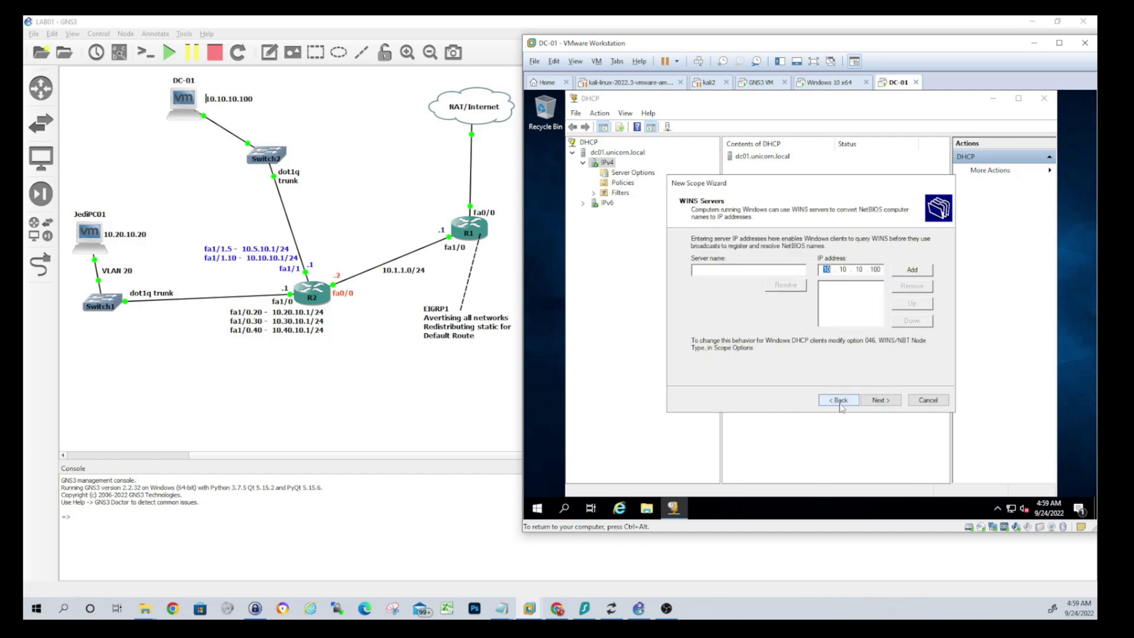
pyautogui.click(883, 401)
pyautogui.click(838, 401)
pyautogui.click(839, 401)
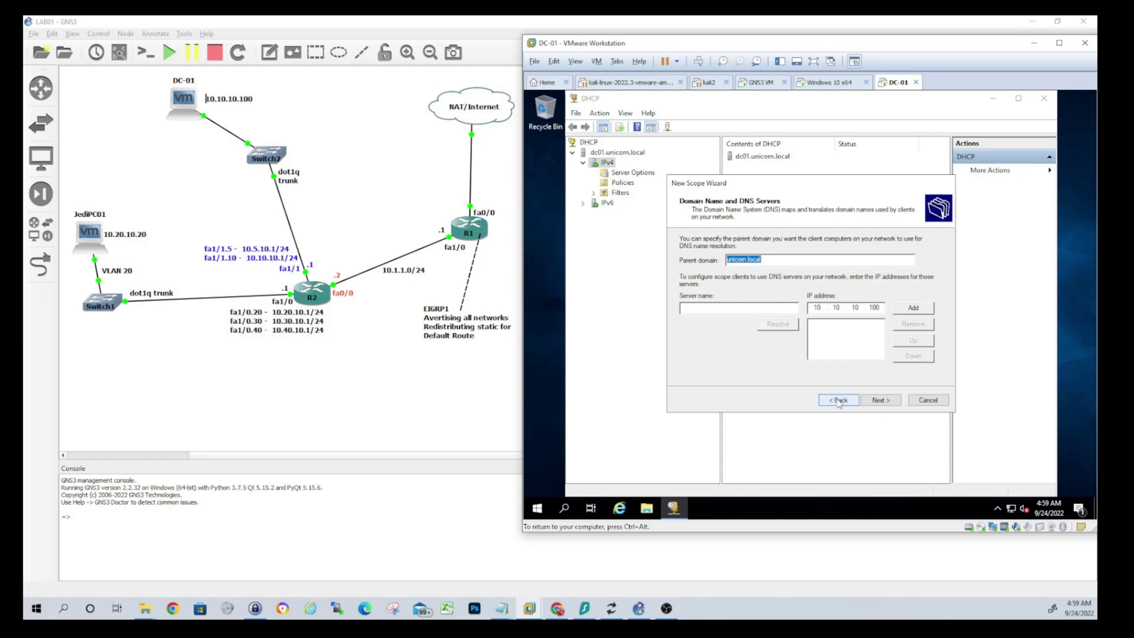
pyautogui.click(880, 307)
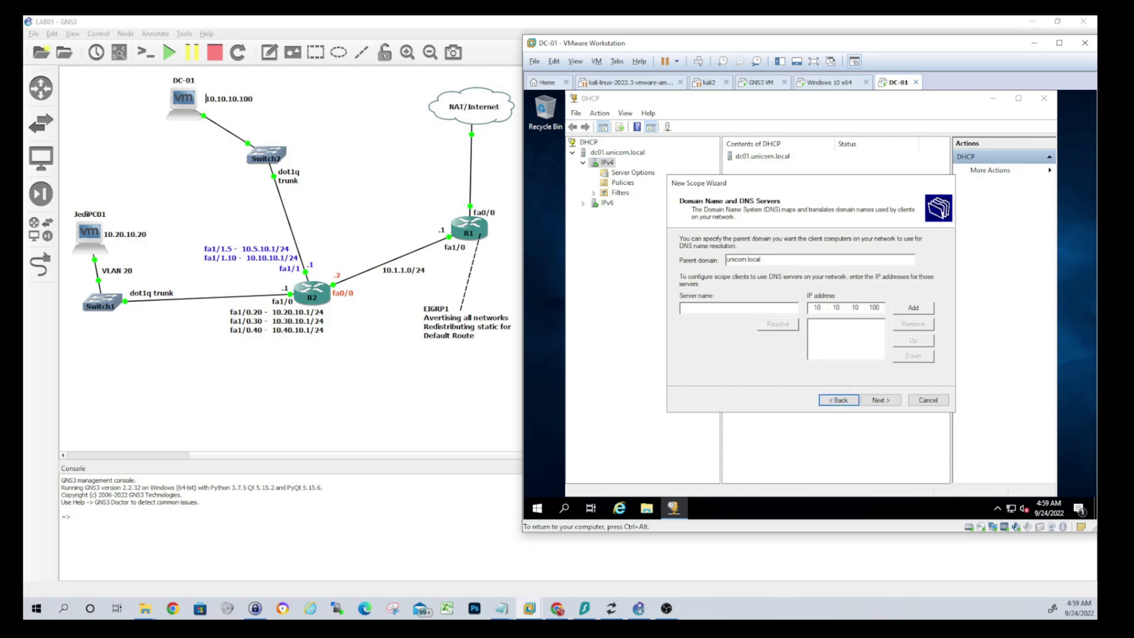
pyautogui.click(911, 311)
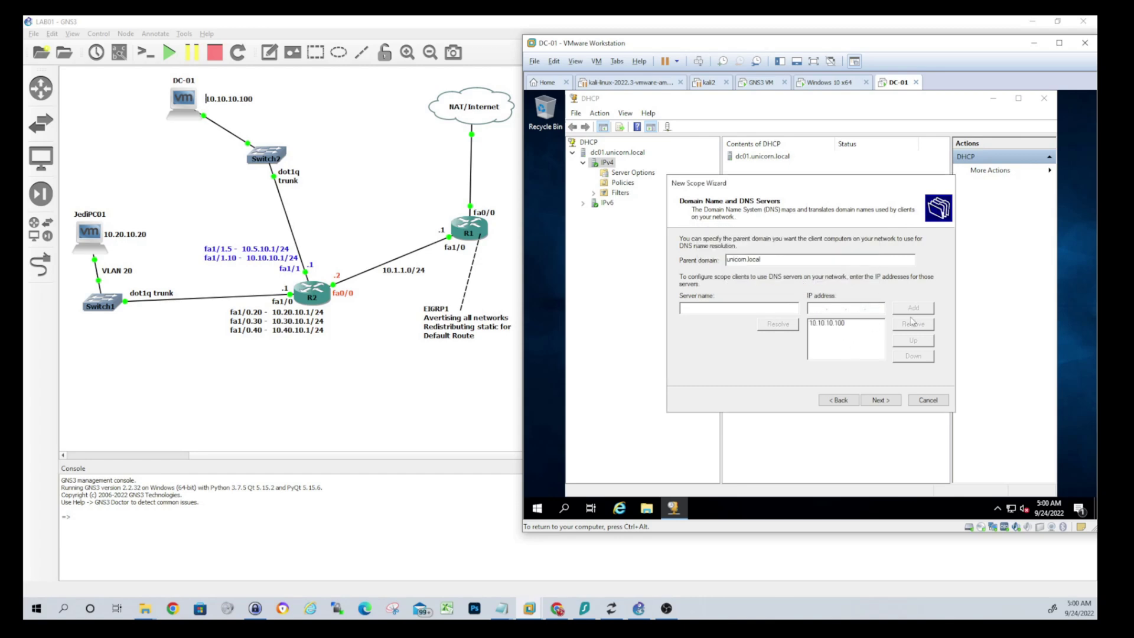
pyautogui.click(890, 402)
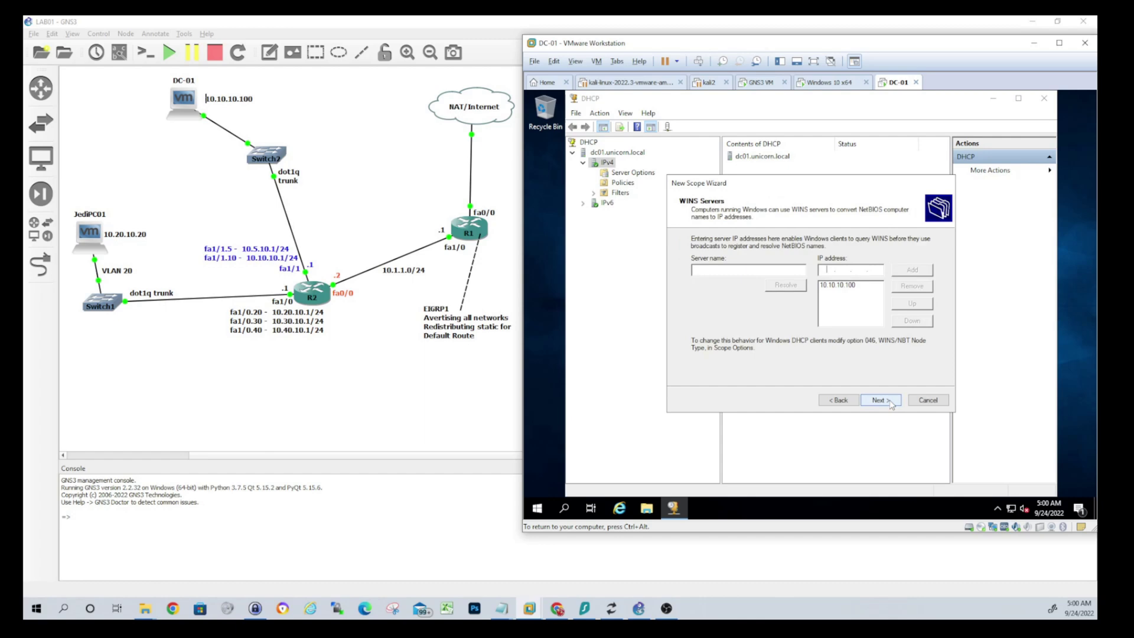
pyautogui.click(892, 402)
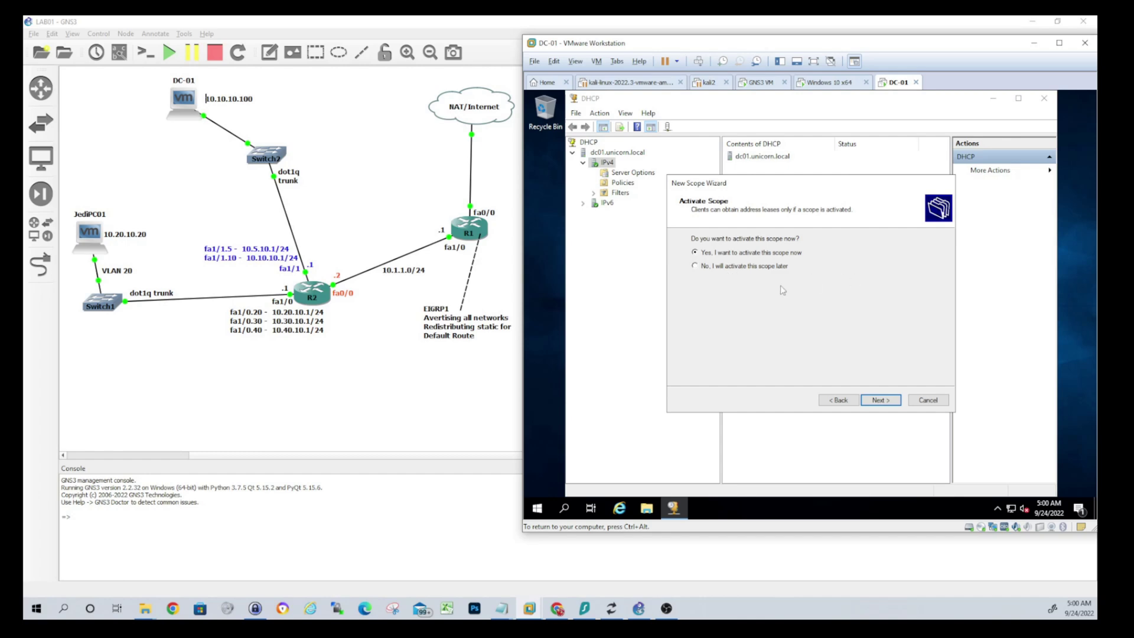
# - Activate the VLAN20 scope and finish the New Scope Wizard
pyautogui.click(881, 401)
pyautogui.click(882, 400)
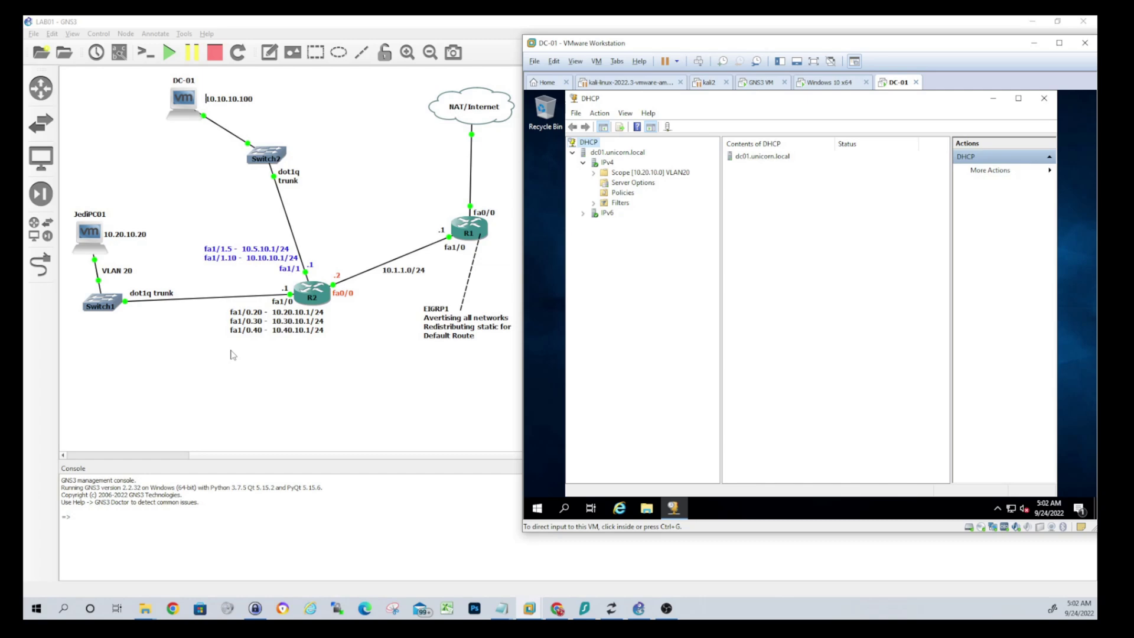
# - Open R2's console, drop the half-typed helper command, and exit back to exec mode
pyautogui.rightClick(319, 295)
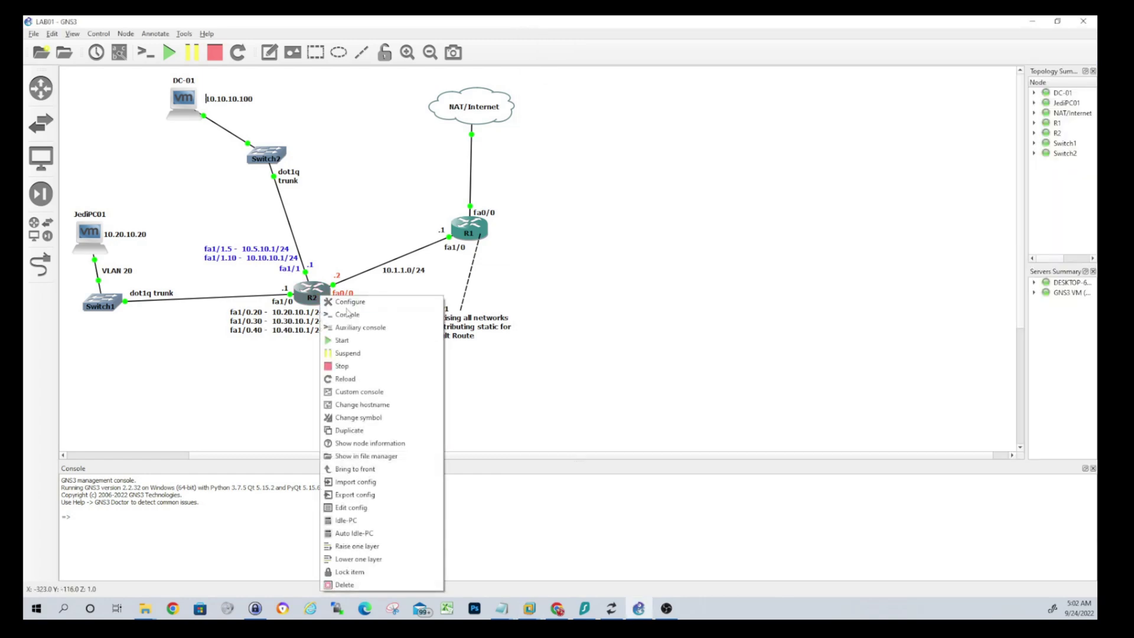
pyautogui.click(348, 314)
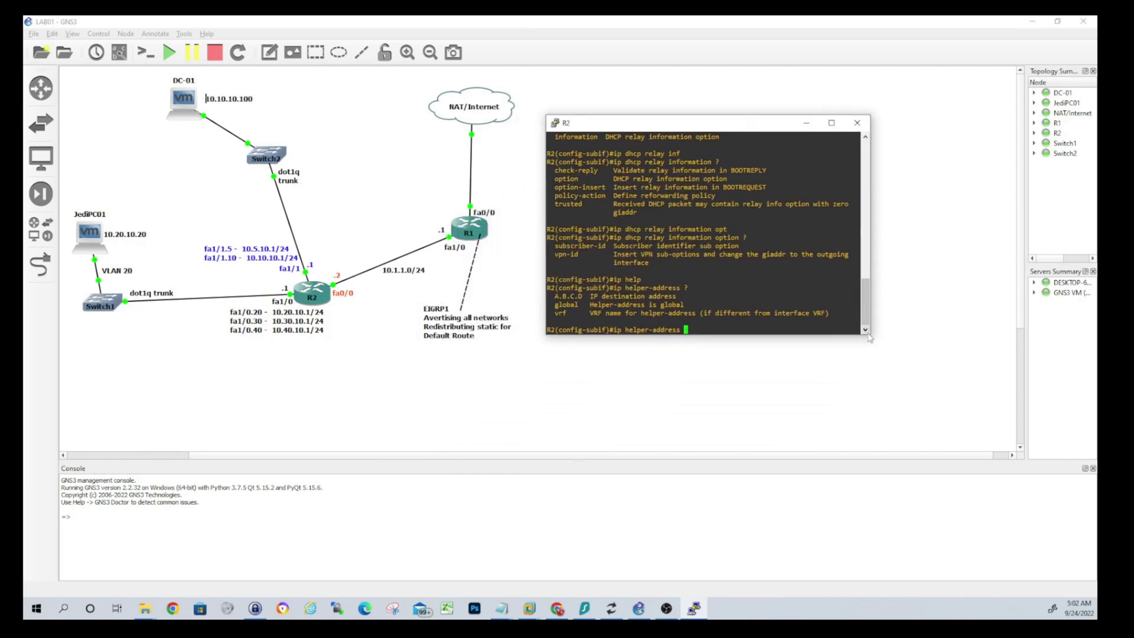
pyautogui.press('BackSpace')
pyautogui.press('BackSpace')
pyautogui.press('BackSpace')
pyautogui.press('BackSpace')
pyautogui.press('BackSpace')
pyautogui.press('BackSpace')
pyautogui.press('BackSpace')
pyautogui.press('BackSpace')
pyautogui.press('BackSpace')
pyautogui.press('BackSpace')
pyautogui.press('BackSpace')
pyautogui.press('BackSpace')
pyautogui.press('BackSpace')
pyautogui.press('BackSpace')
pyautogui.press('BackSpace')
pyautogui.press('BackSpace')
pyautogui.press('BackSpace')
pyautogui.press('BackSpace')
pyautogui.write('exit')
pyautogui.press('Return')
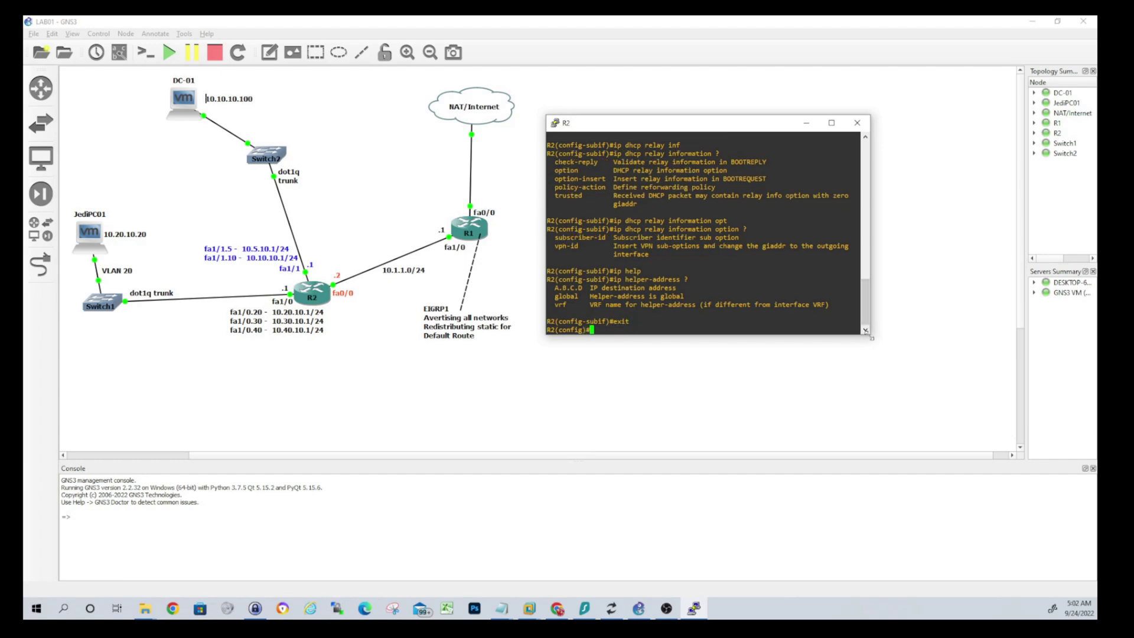
pyautogui.moveTo(872, 337); pyautogui.dragTo(1029, 499)
pyautogui.press('Return')
pyautogui.press('Return')
pyautogui.press('Return')
pyautogui.press('Return')
pyautogui.press('Return')
pyautogui.press('Return')
pyautogui.press('Return')
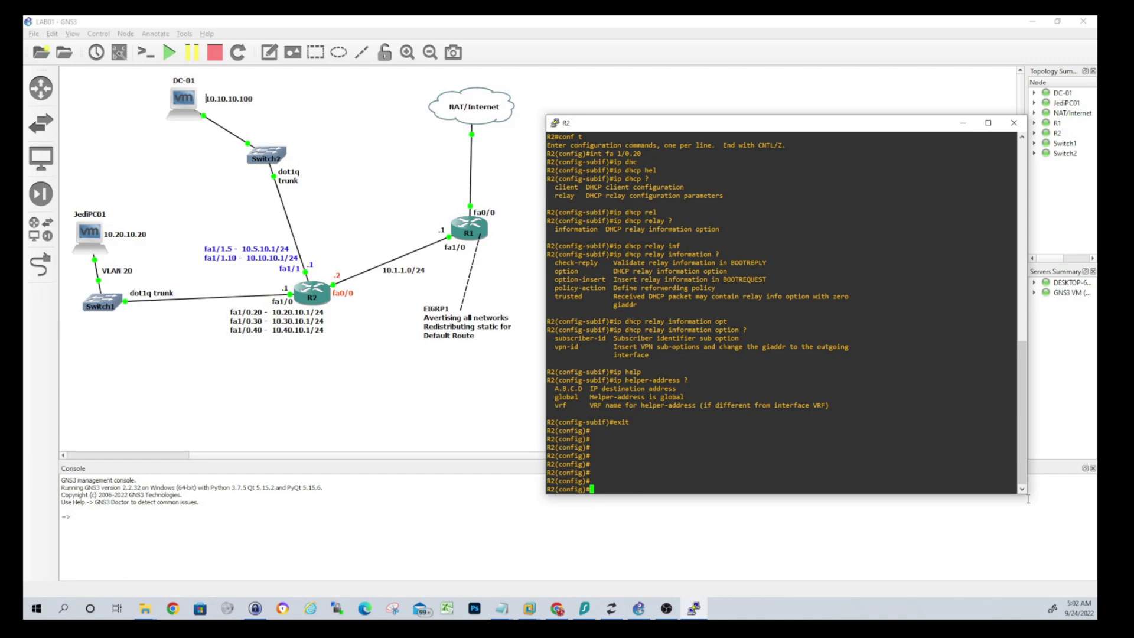
pyautogui.write('exit')
pyautogui.press('Return')
# - Set ip helper-address 10.10.10.100 on R2's subinterface fa1/0.20
pyautogui.write('conf t')
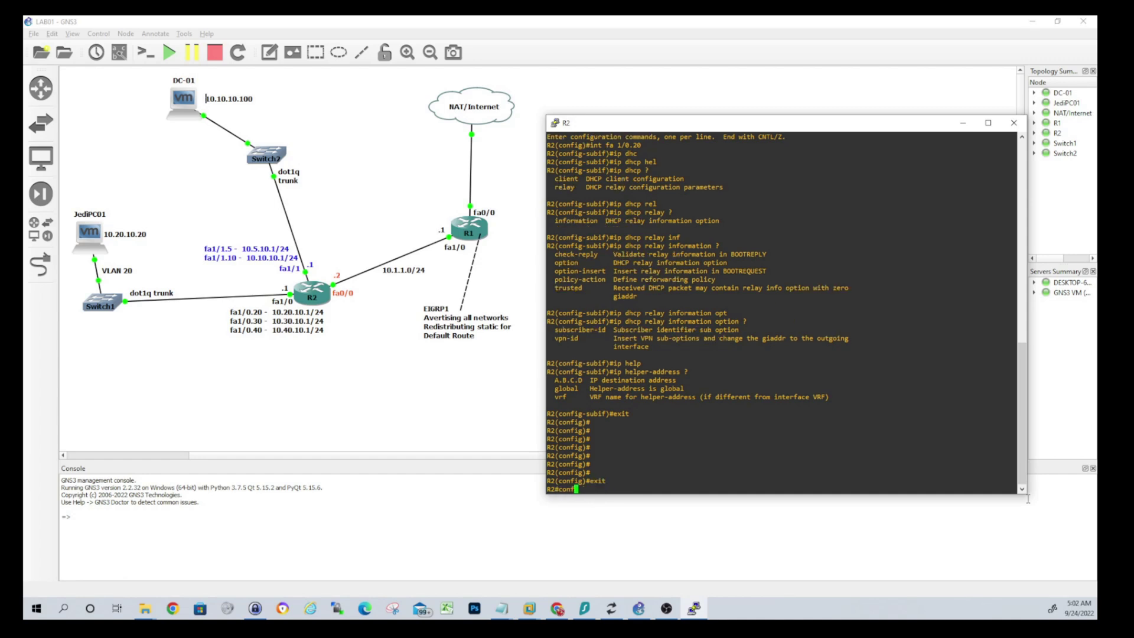
pyautogui.press('Return')
pyautogui.write('int ')
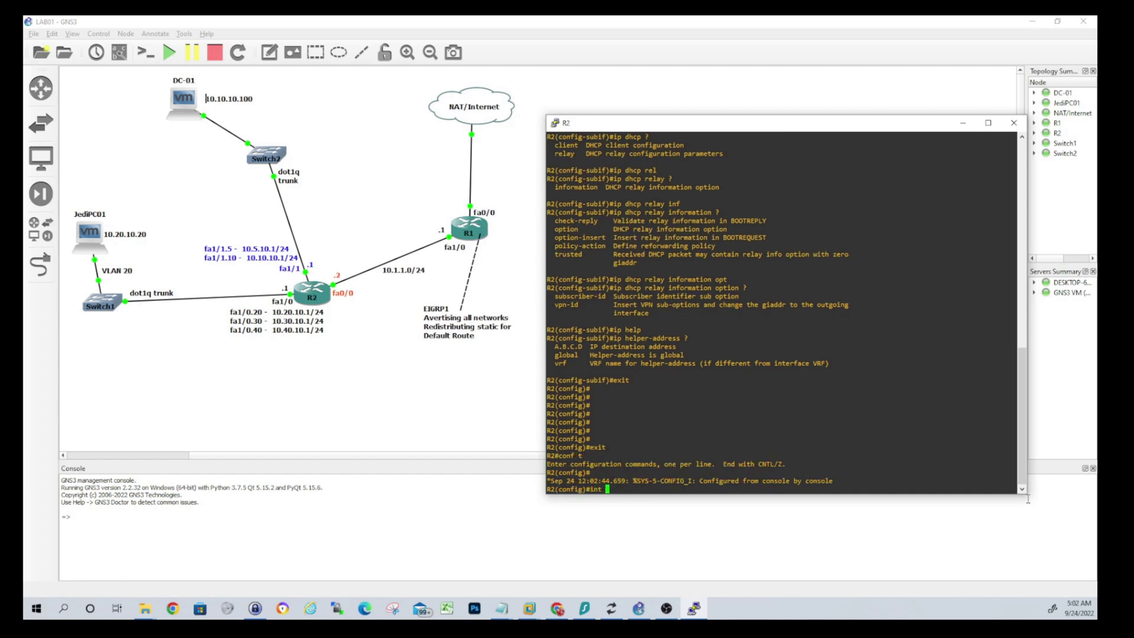
pyautogui.write('fa 1/0.20')
pyautogui.press('Return')
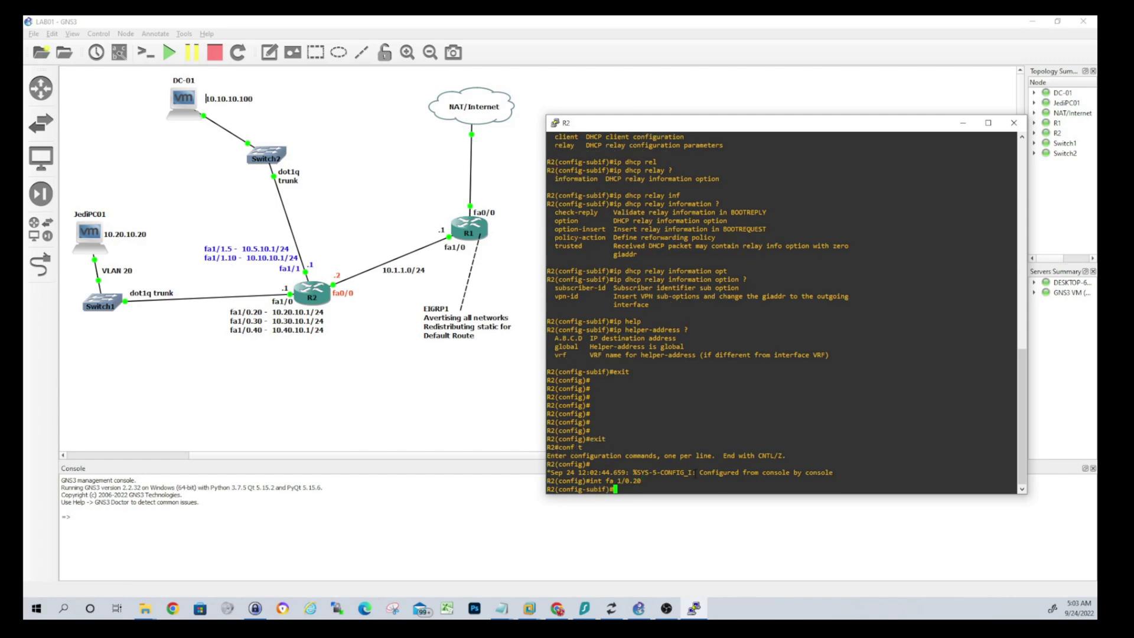
pyautogui.write('ip help')
pyautogui.press('Tab')
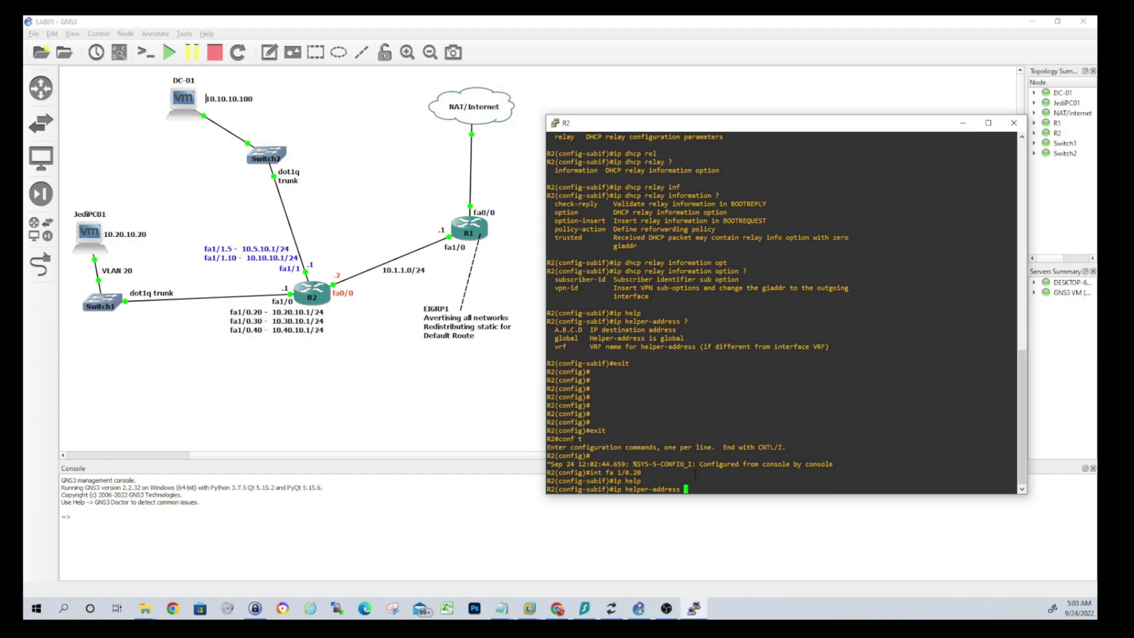
pyautogui.write('10.10.10.100')
pyautogui.press('Return')
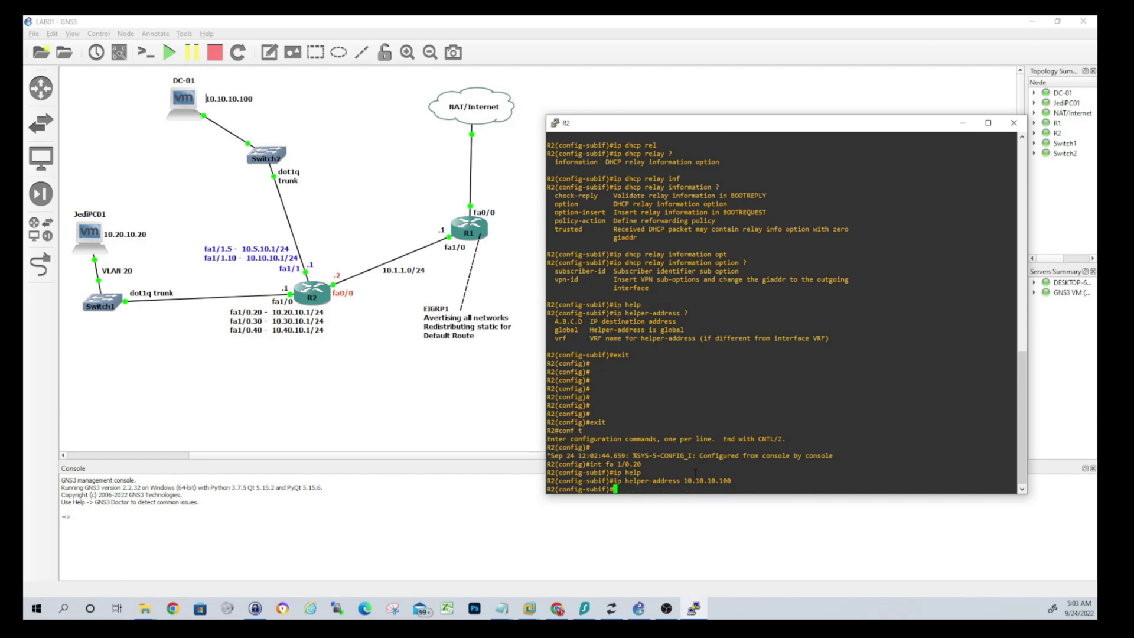
# - Save R2's running configuration with wr mem and return to the topology
pyautogui.write('end')
pyautogui.press('Return')
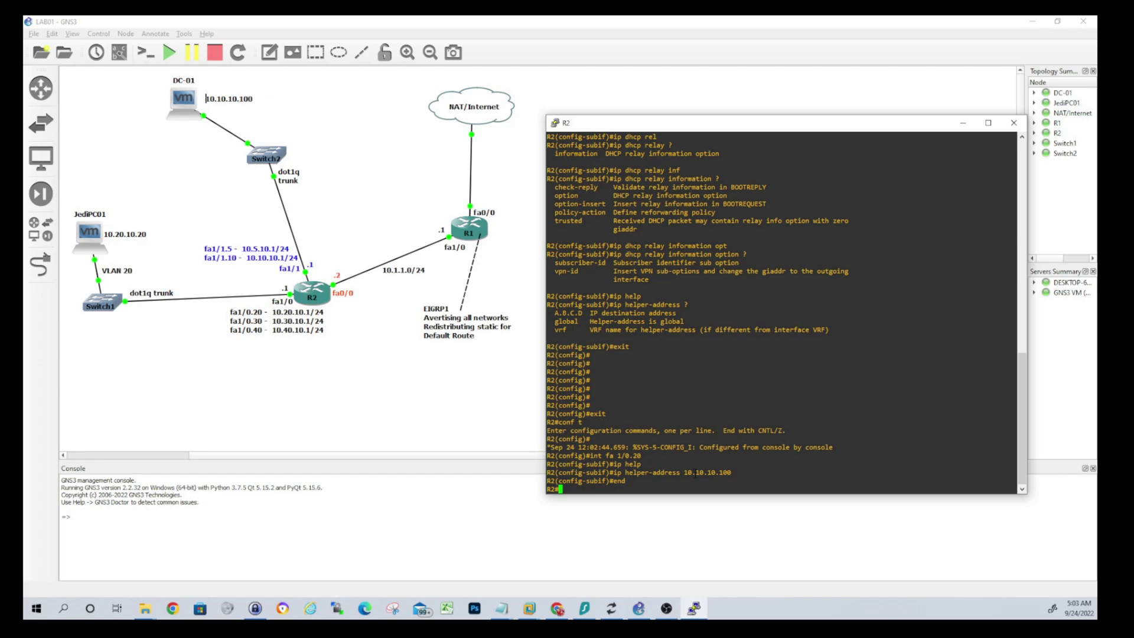
pyautogui.write('wr mem')
pyautogui.press('Return')
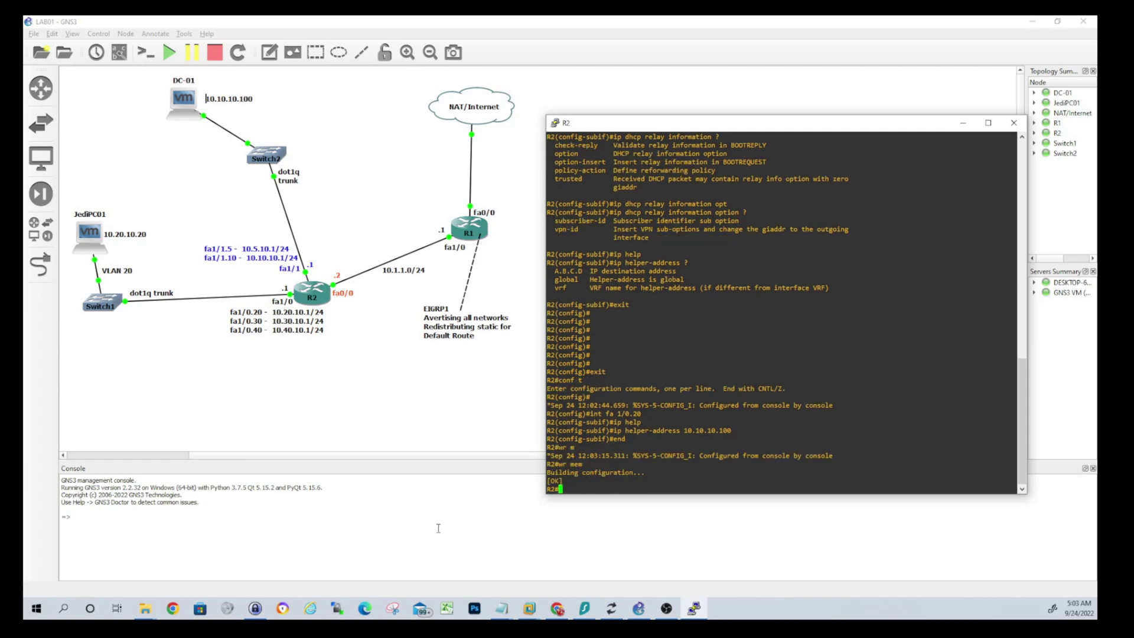
pyautogui.click(484, 428)
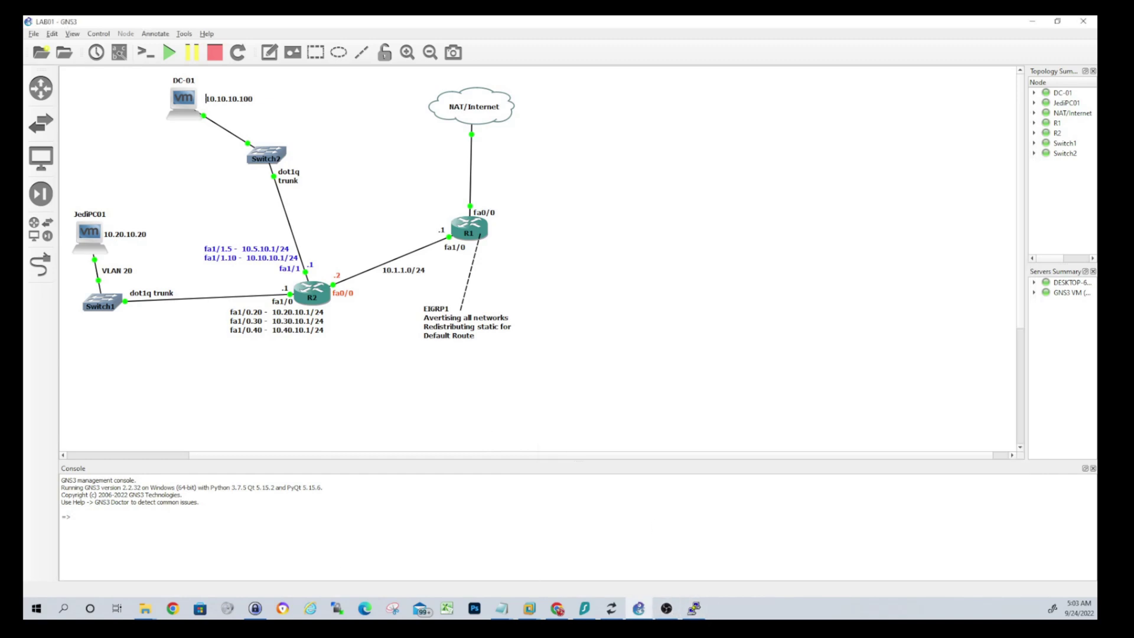
# - Bring the DC-01 VM window forward beside the topology, shift it slightly right, and capture input
pyautogui.hotkey('alt', 'Tab')
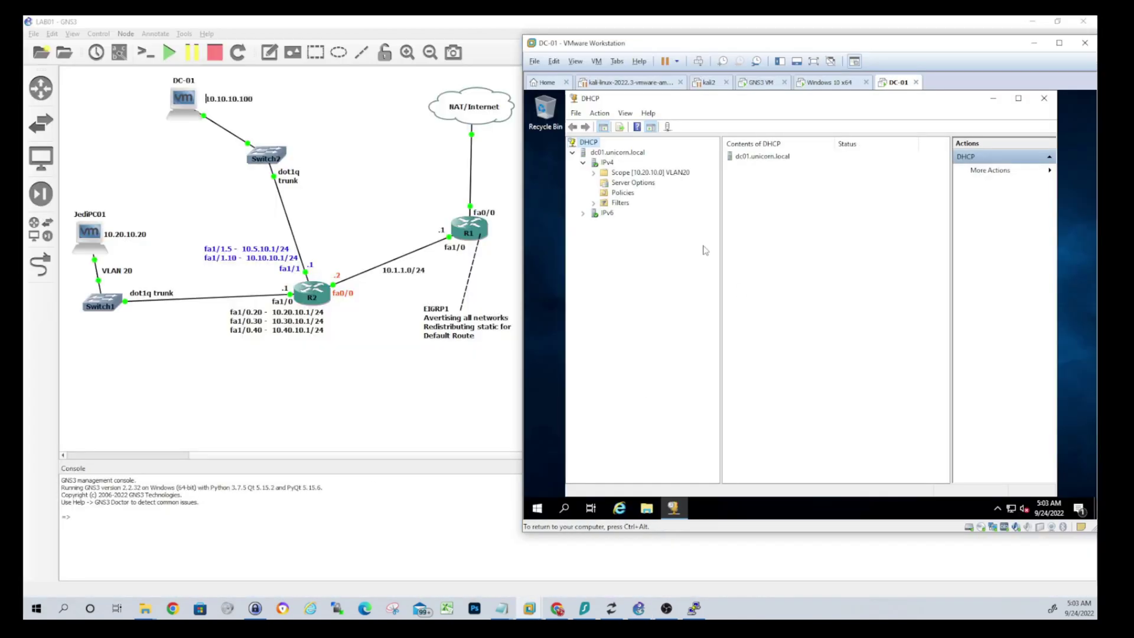
pyautogui.hotkey('ctrl', 'alt')
pyautogui.moveTo(715, 45); pyautogui.dragTo(727, 45)
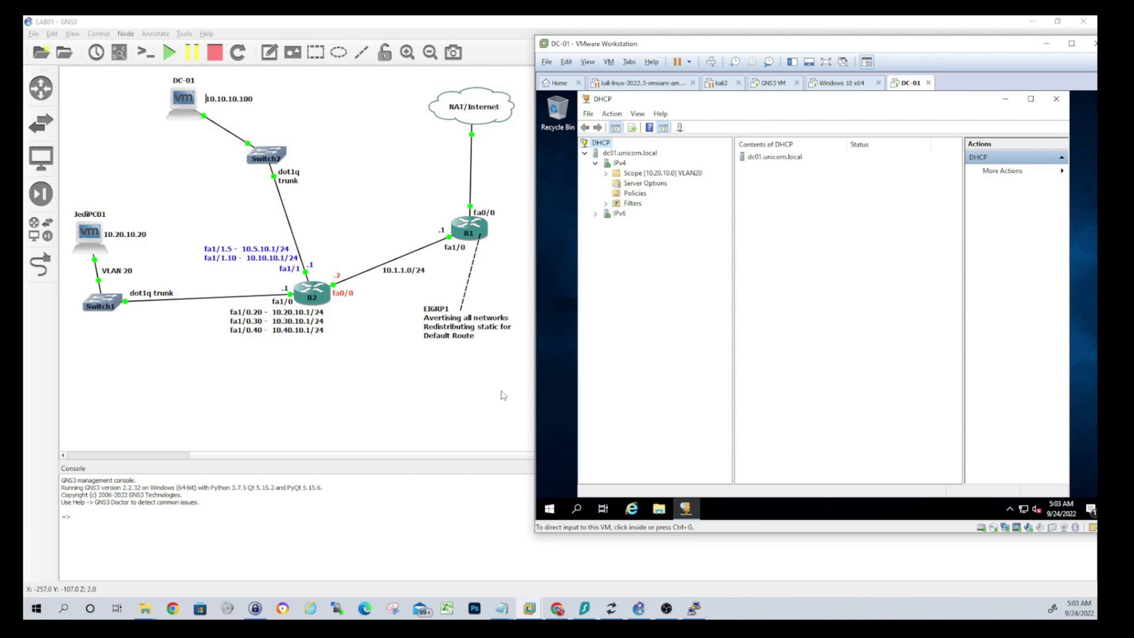
pyautogui.click(711, 426)
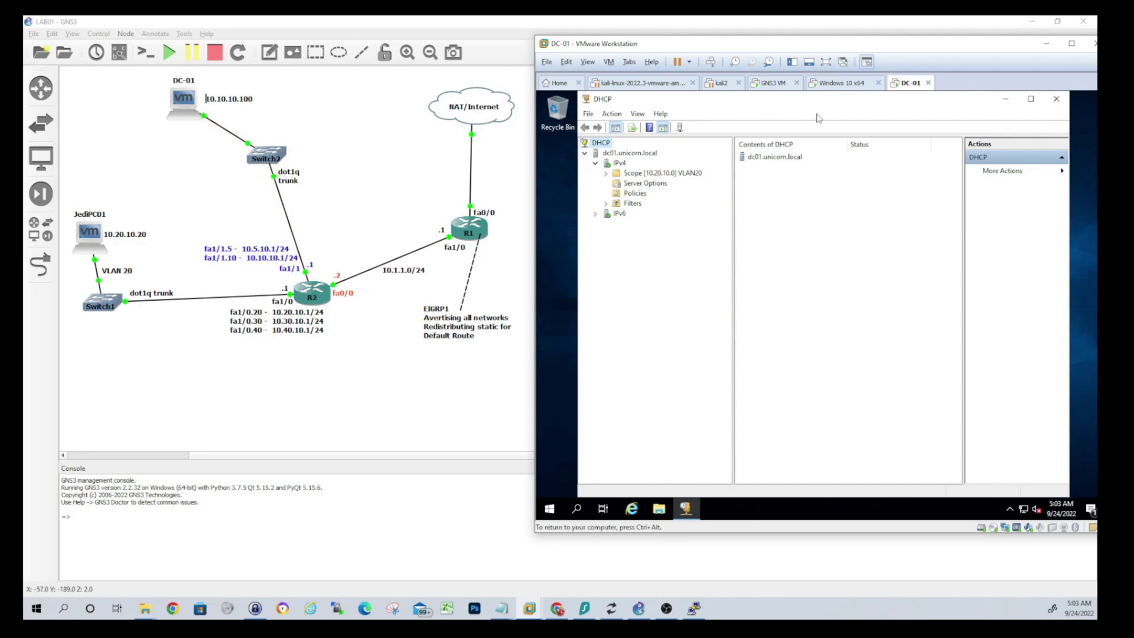
# - In the Windows 10 VM, open the Ethernet0 3 adapter properties from network settings
pyautogui.click(839, 86)
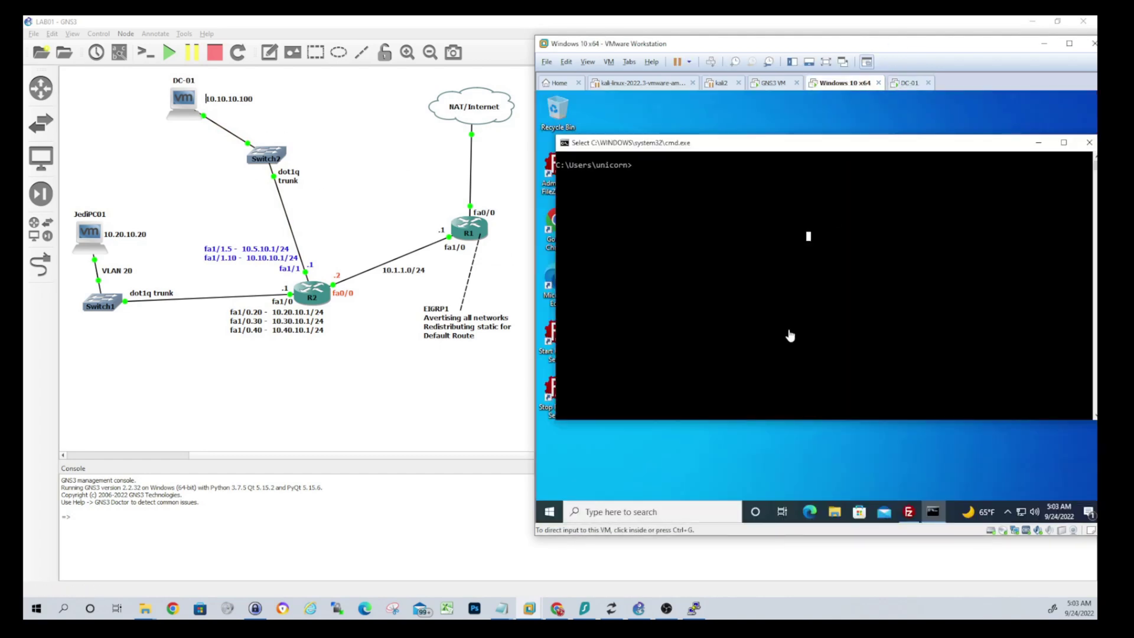
pyautogui.rightClick(1022, 512)
pyautogui.click(1014, 496)
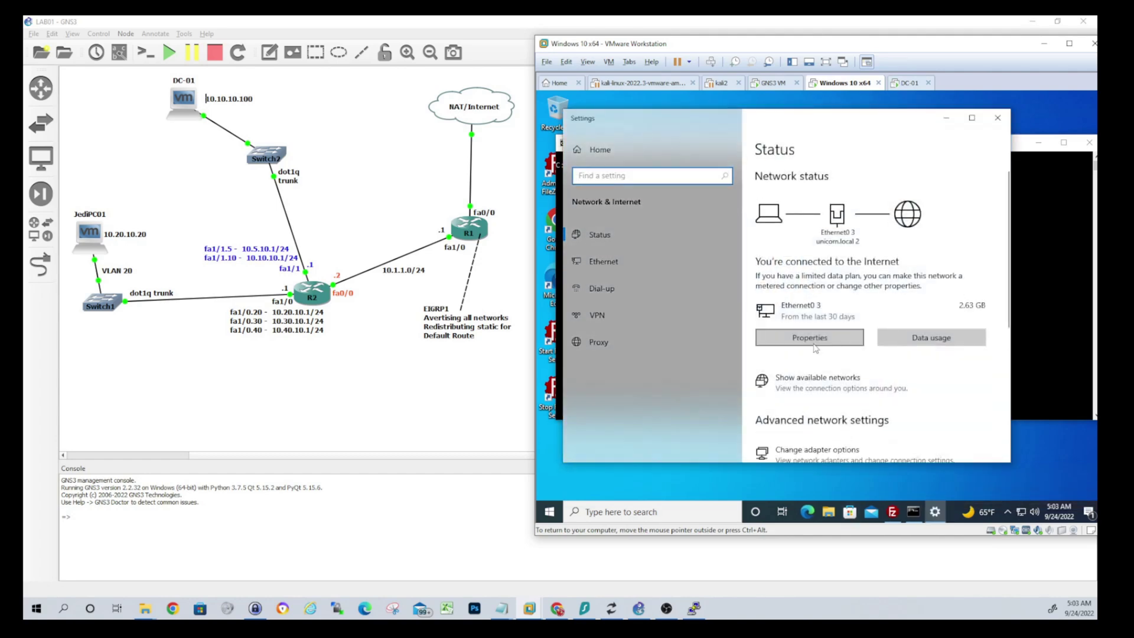
pyautogui.scroll(-3, 815, 348)
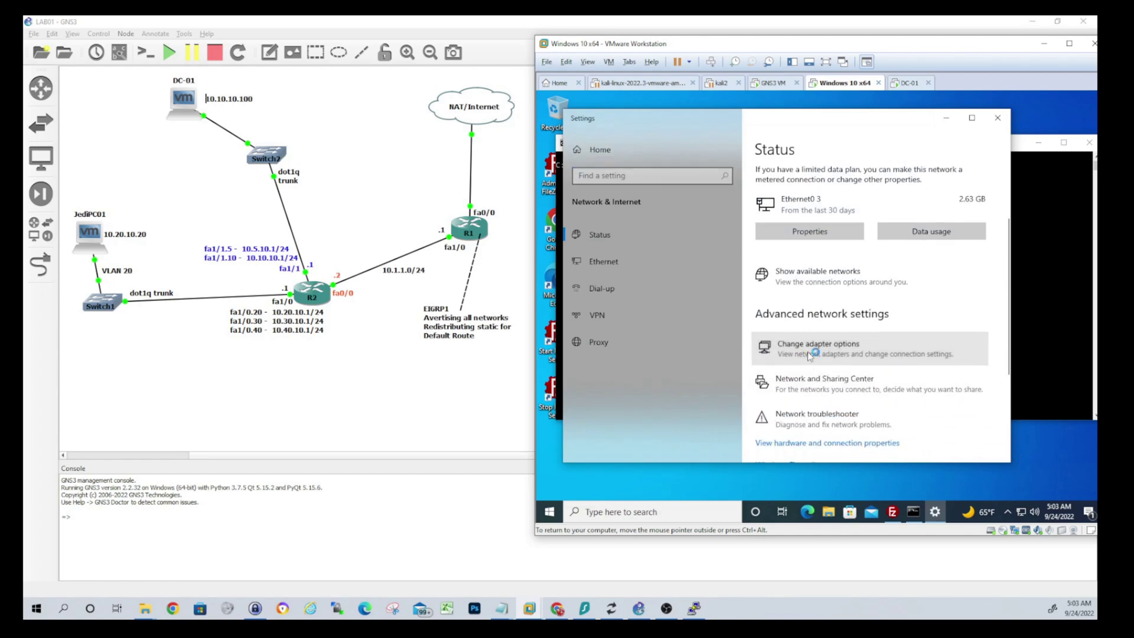
pyautogui.click(807, 350)
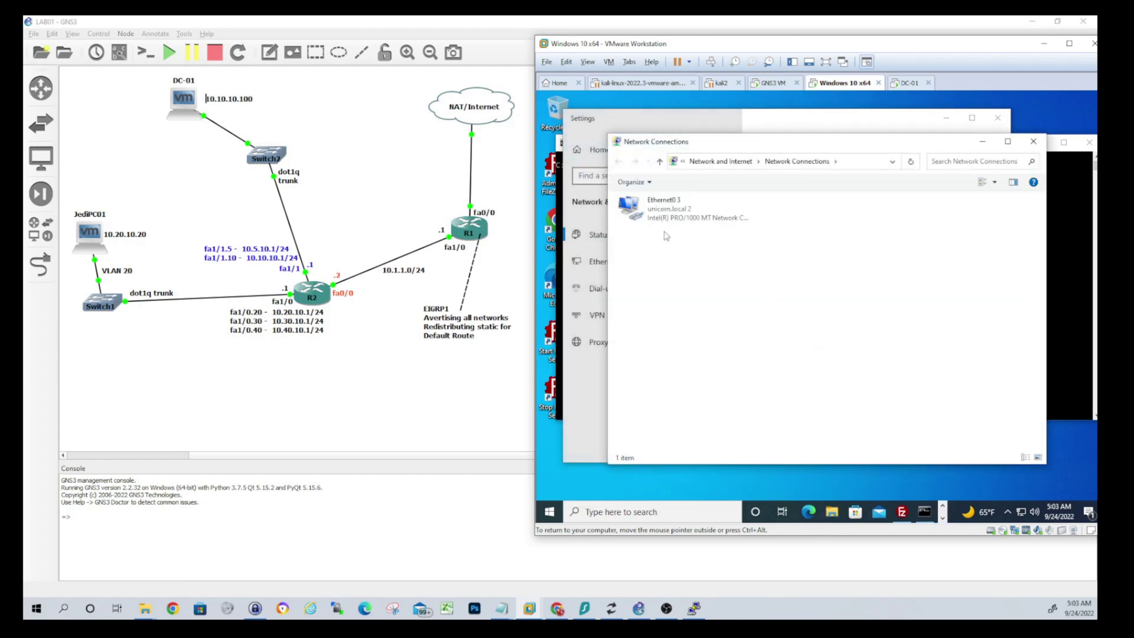
pyautogui.rightClick(672, 211)
pyautogui.click(728, 317)
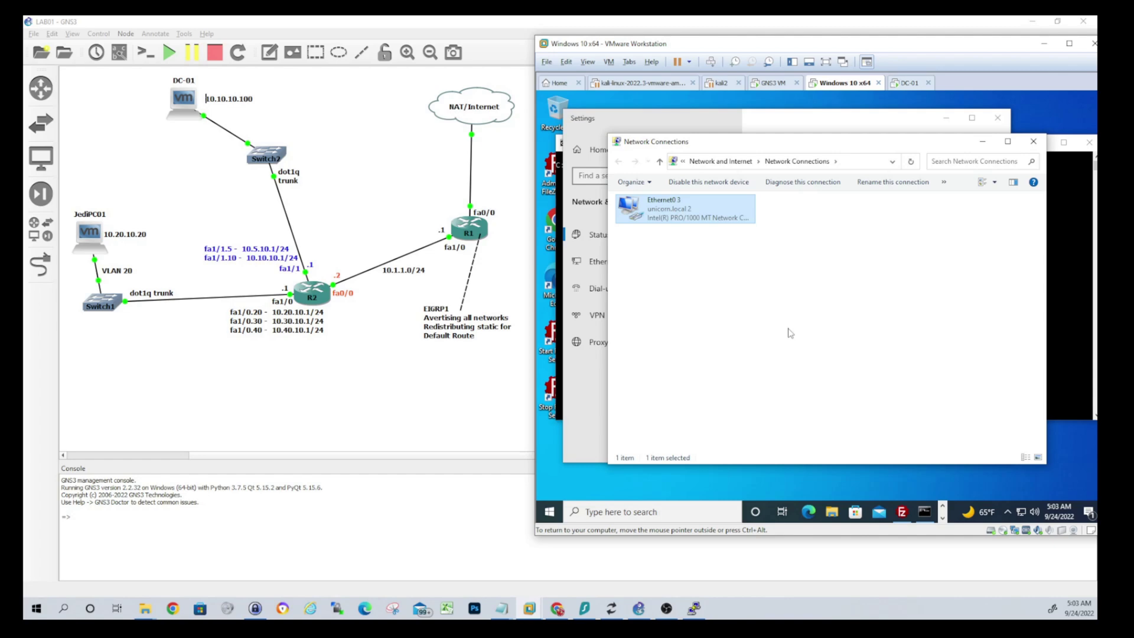
# - Set Ethernet0 3's IPv4 to obtain IP and DNS addresses automatically and confirm
pyautogui.click(723, 312)
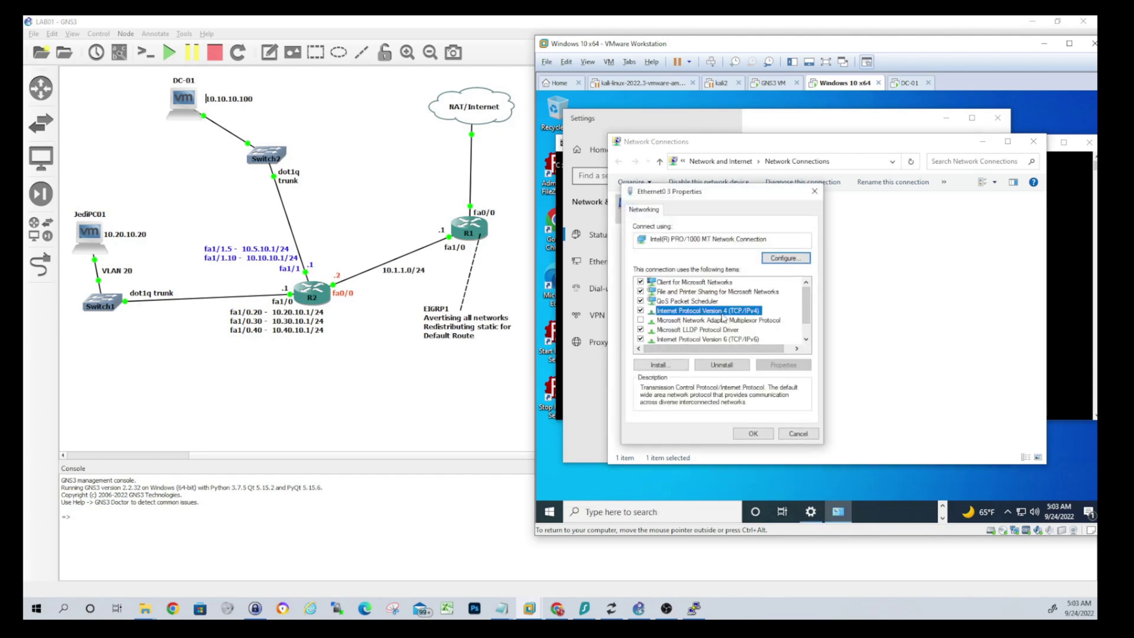
pyautogui.click(779, 366)
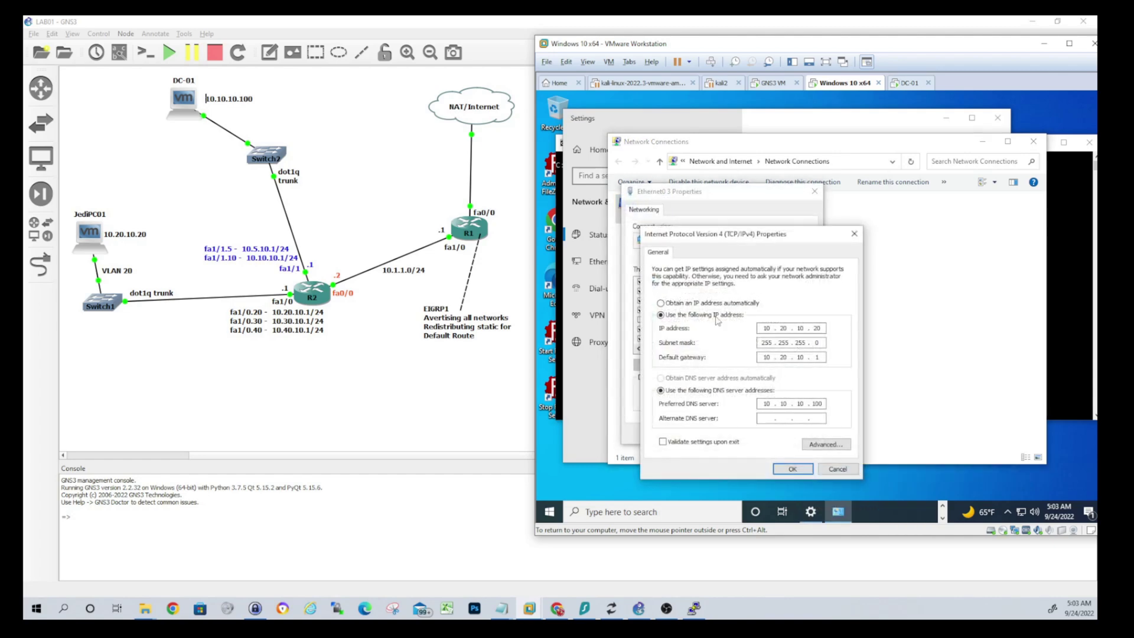
pyautogui.click(712, 305)
pyautogui.click(703, 378)
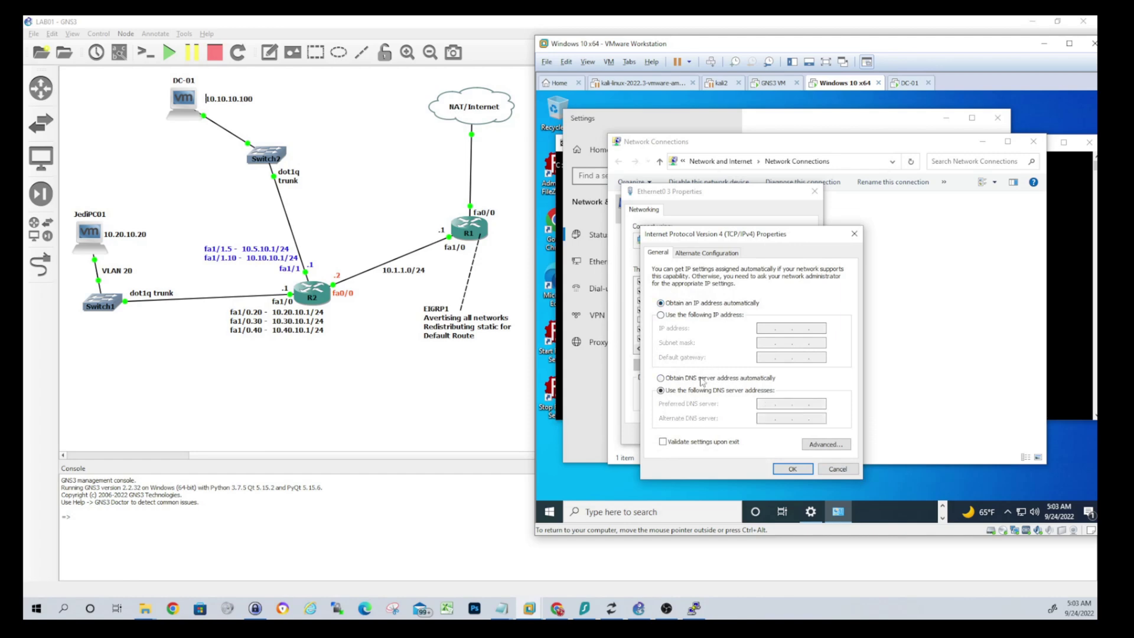
pyautogui.click(787, 470)
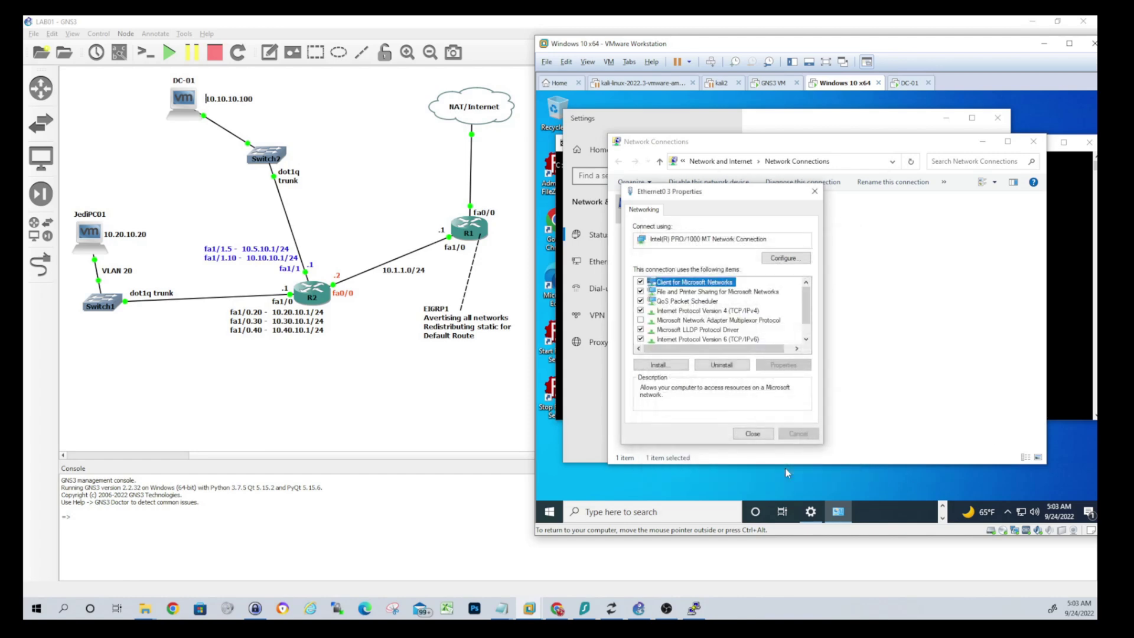
pyautogui.click(751, 434)
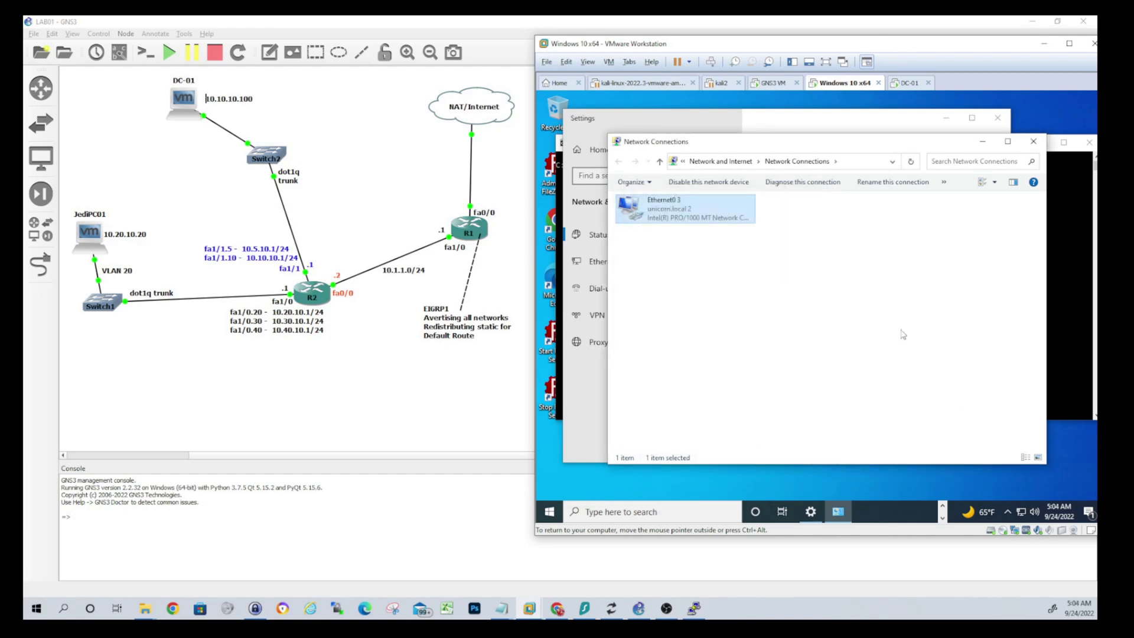
# - Run ipconfig and ipconfig /all to confirm lease 10.20.10.21 from DHCP server 10.10.10.100
pyautogui.click(831, 341)
pyautogui.click(1066, 340)
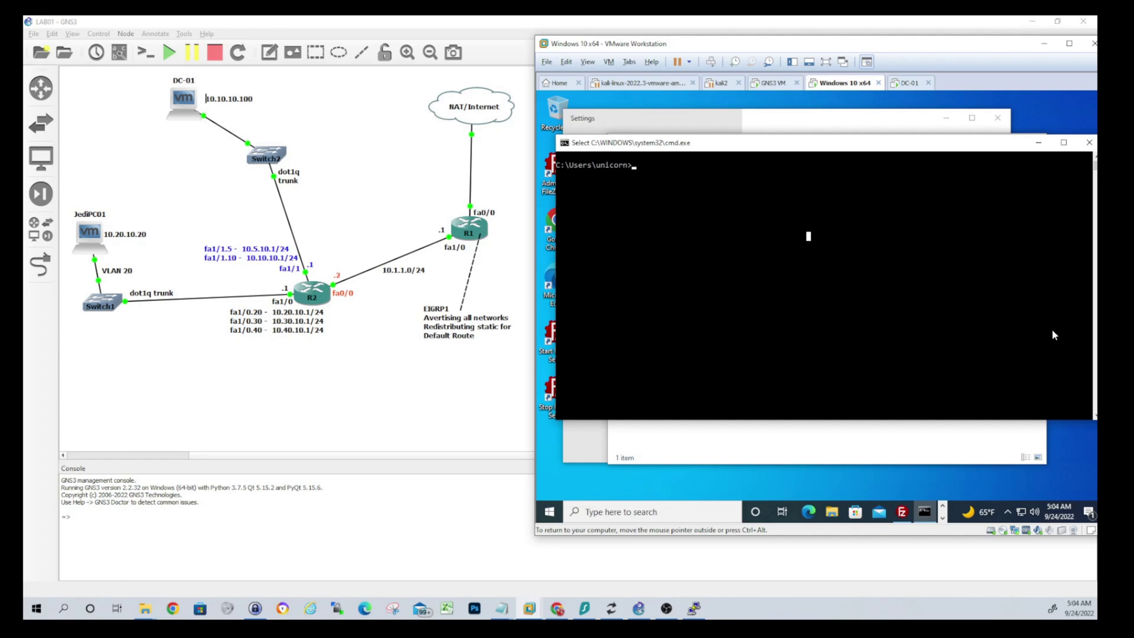
pyautogui.write('ipco')
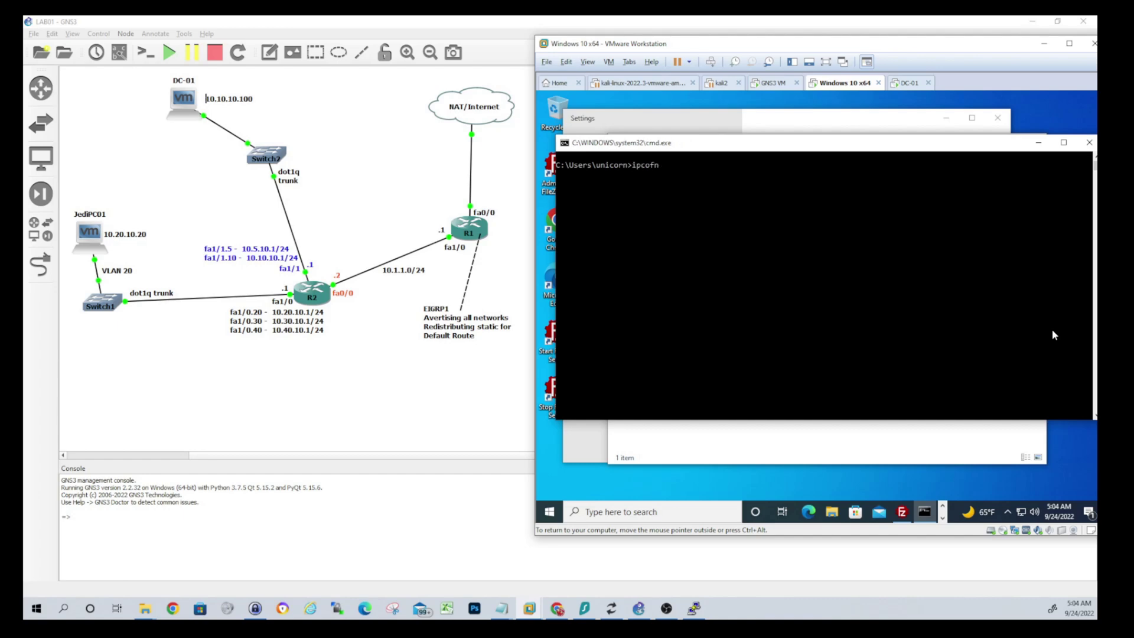
pyautogui.write('nfig')
pyautogui.press('Return')
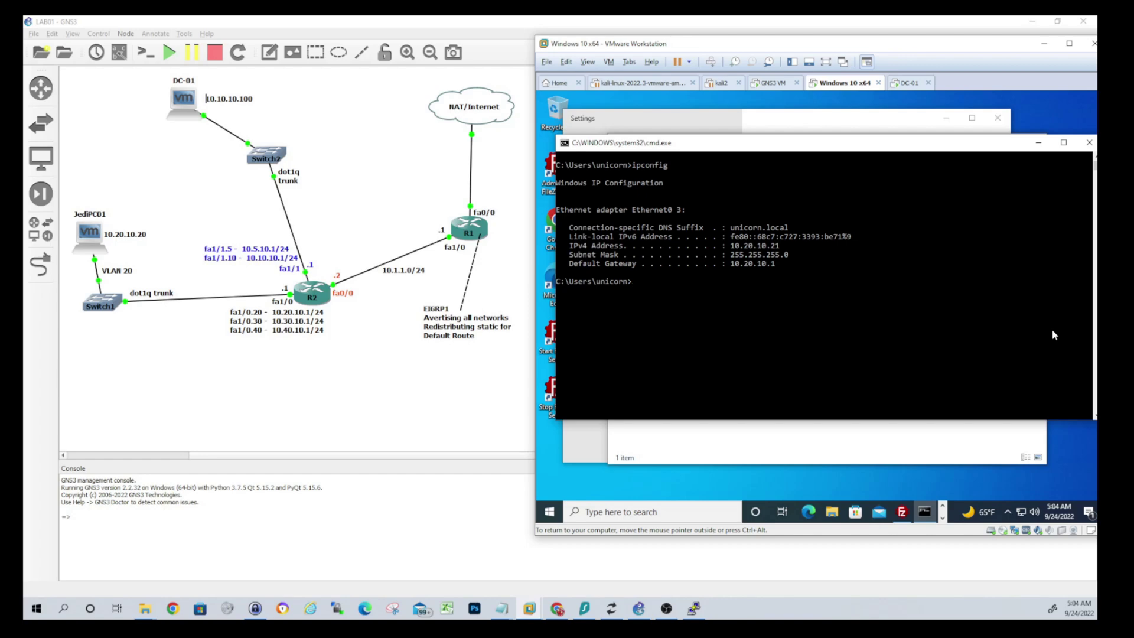
pyautogui.write('ipconfig /all')
pyautogui.press('Return')
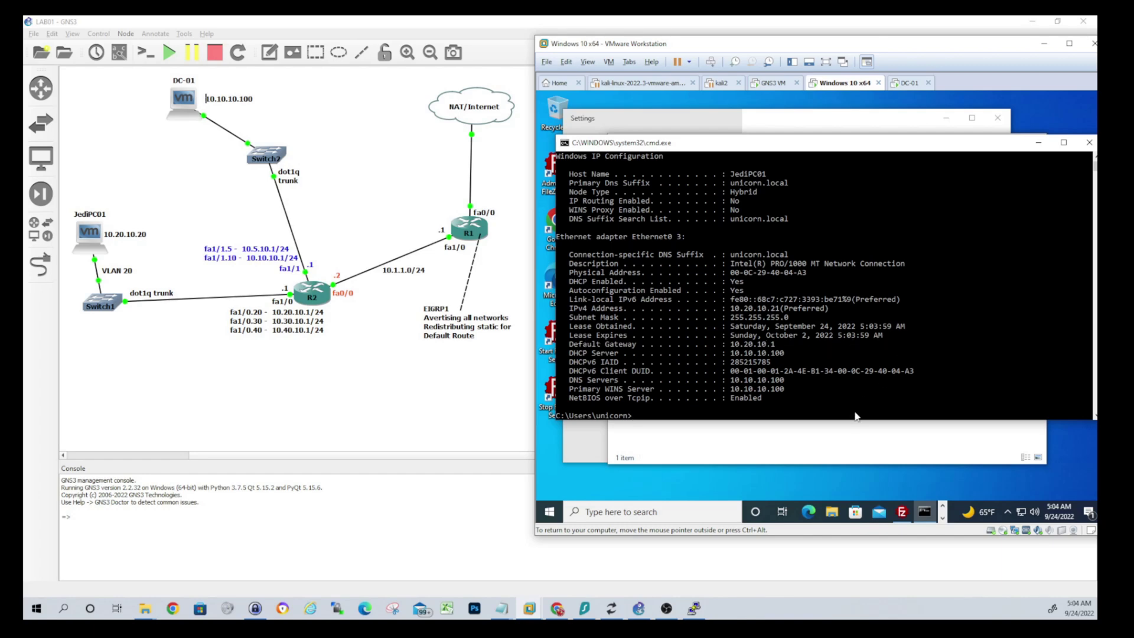
pyautogui.click(841, 371)
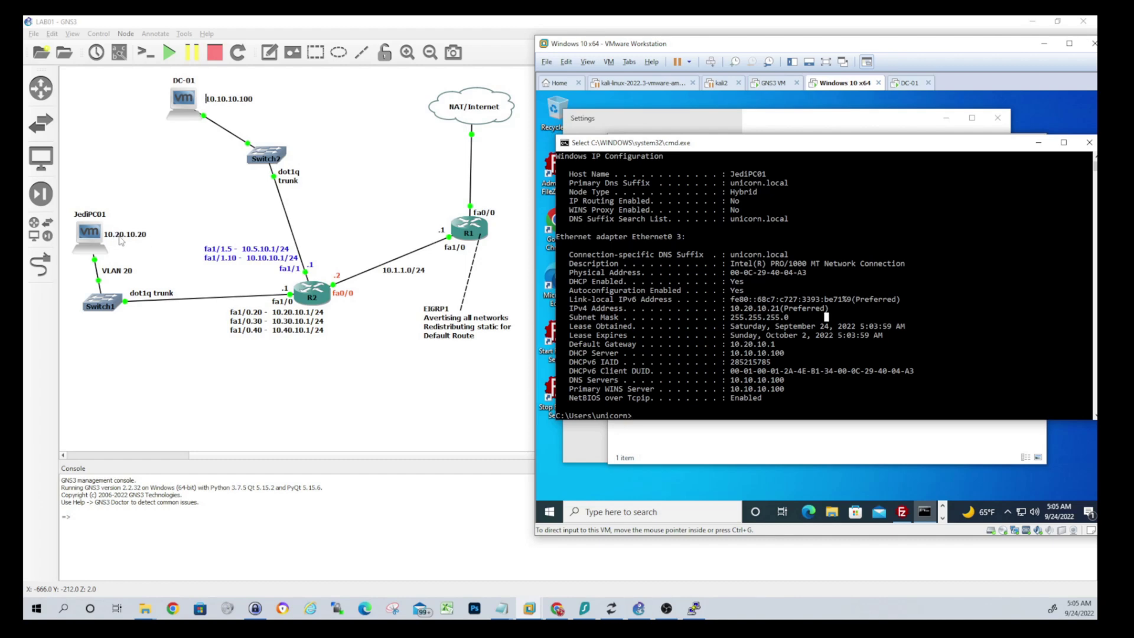
# - Change the JediPC01 label to '10.20.10.21' with a second line 'DHCP Reserved', nudging it into place
pyautogui.click(137, 235)
pyautogui.doubleClick(137, 235)
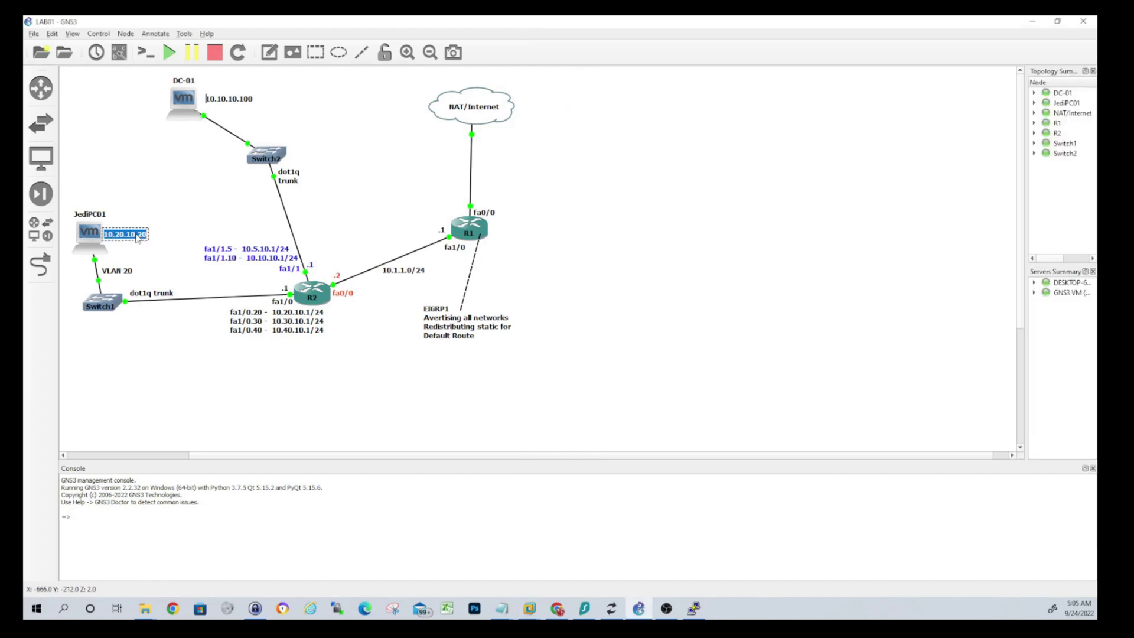
pyautogui.press('End')
pyautogui.press('BackSpace')
pyautogui.write('1')
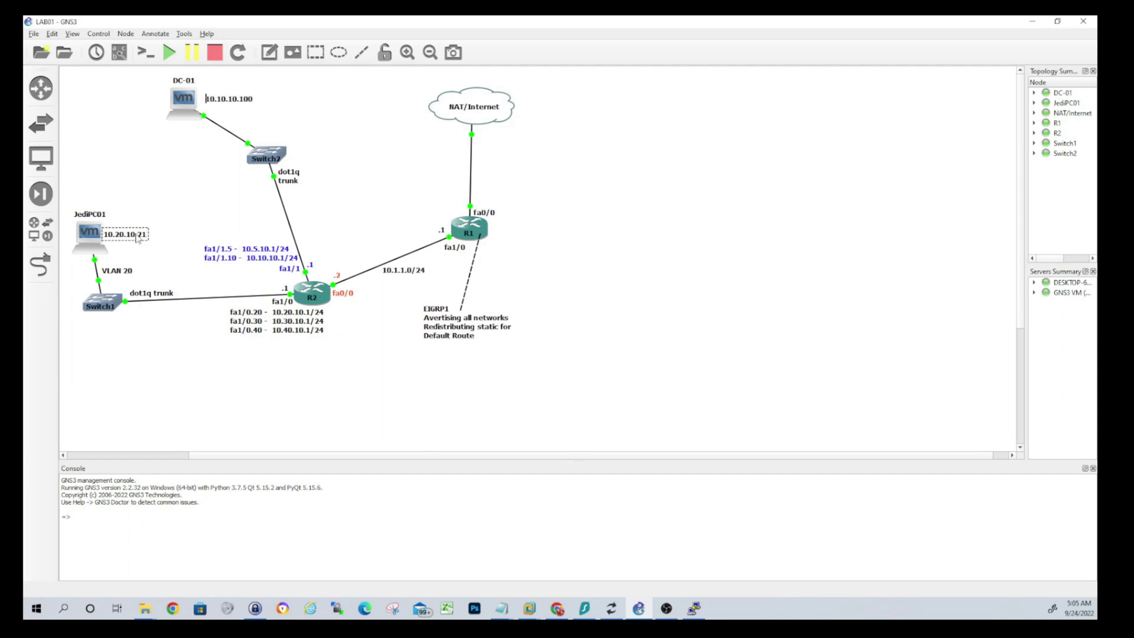
pyautogui.press('Return')
pyautogui.write('DHCP Reserved')
pyautogui.click(326, 412)
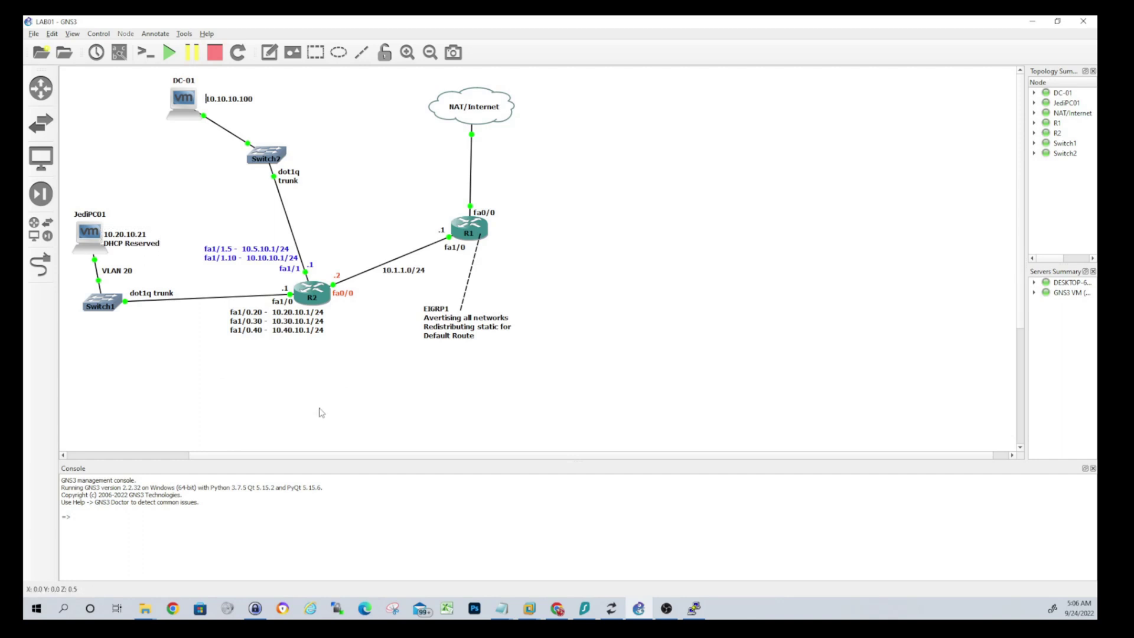
pyautogui.click(135, 246)
pyautogui.moveTo(134, 246); pyautogui.dragTo(134, 242)
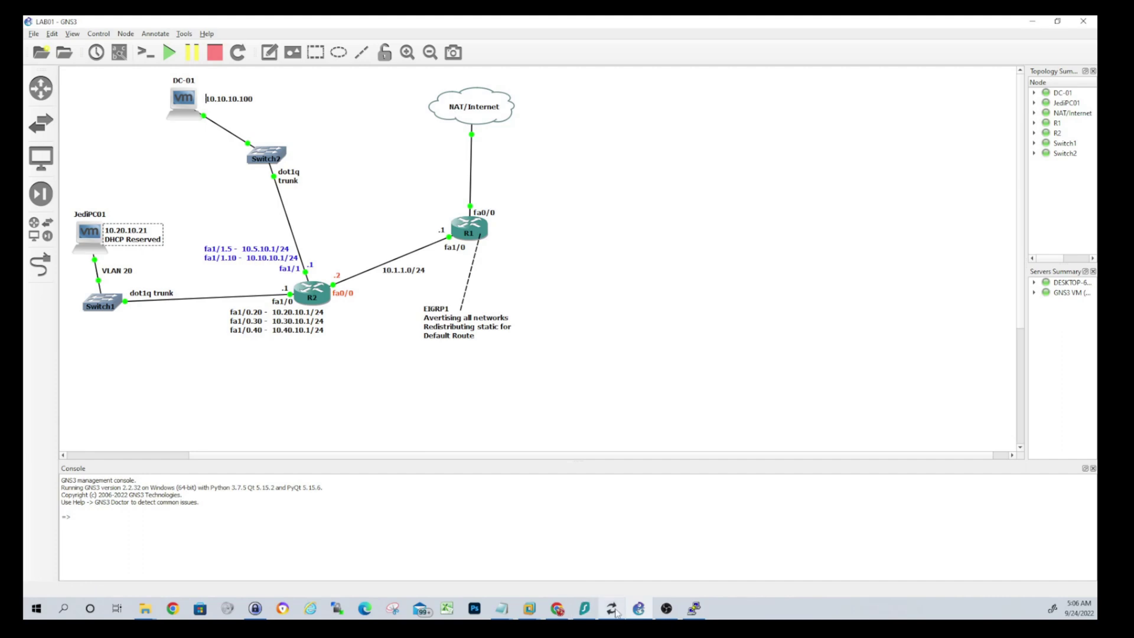
pyautogui.click(530, 609)
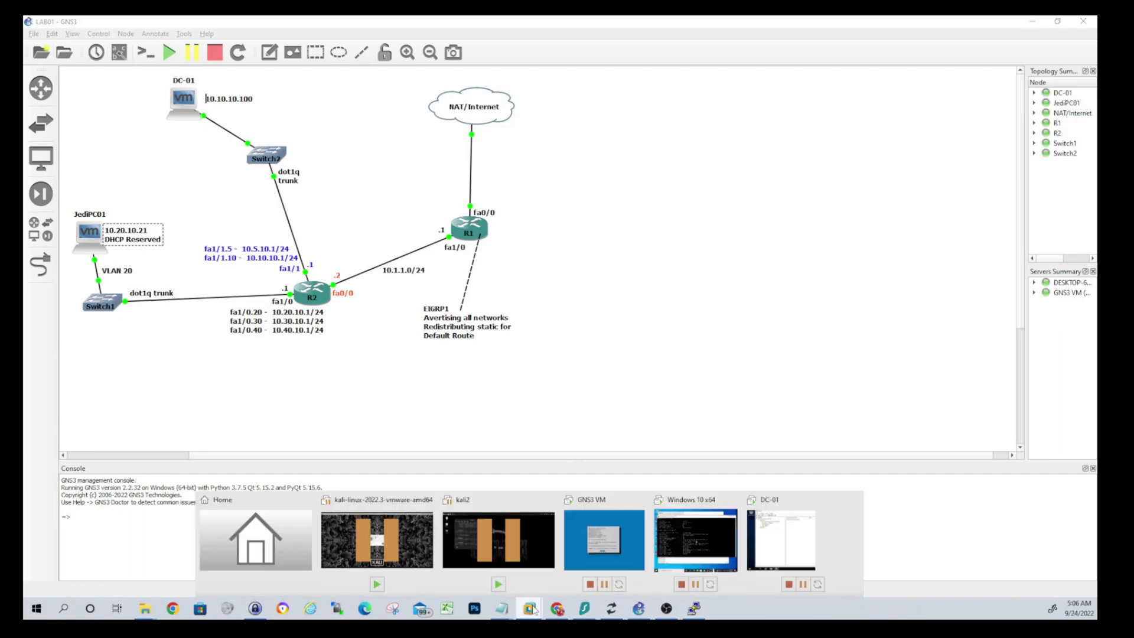
# - On DC-01, add the 10.20.10.21 lease in Scope VLAN20 to a reservation
pyautogui.click(786, 546)
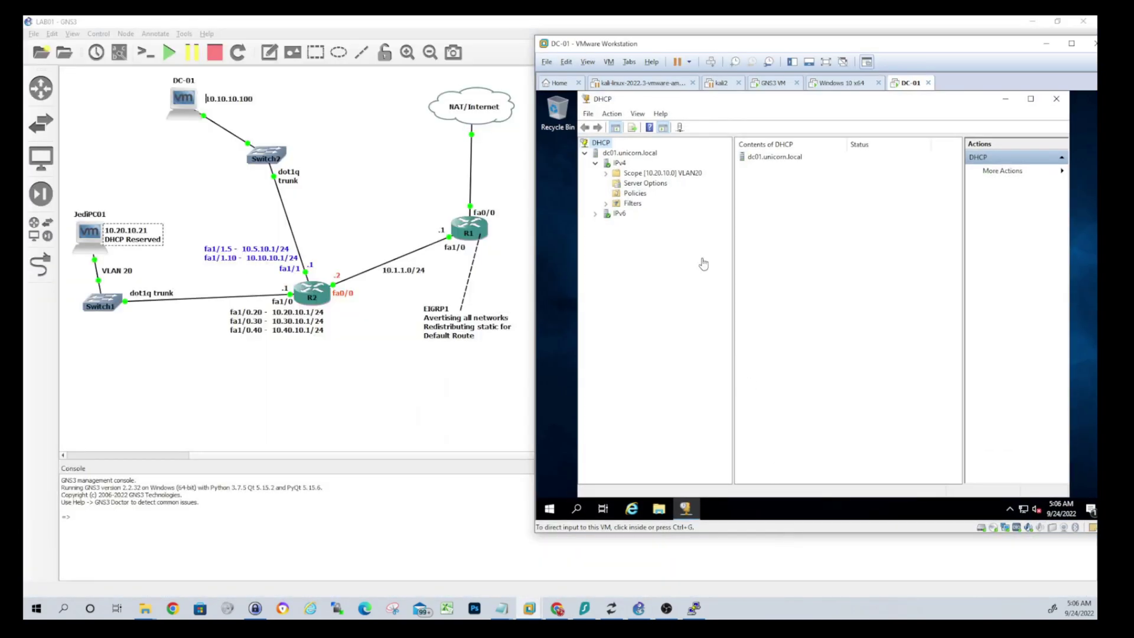
pyautogui.click(670, 290)
pyautogui.click(606, 173)
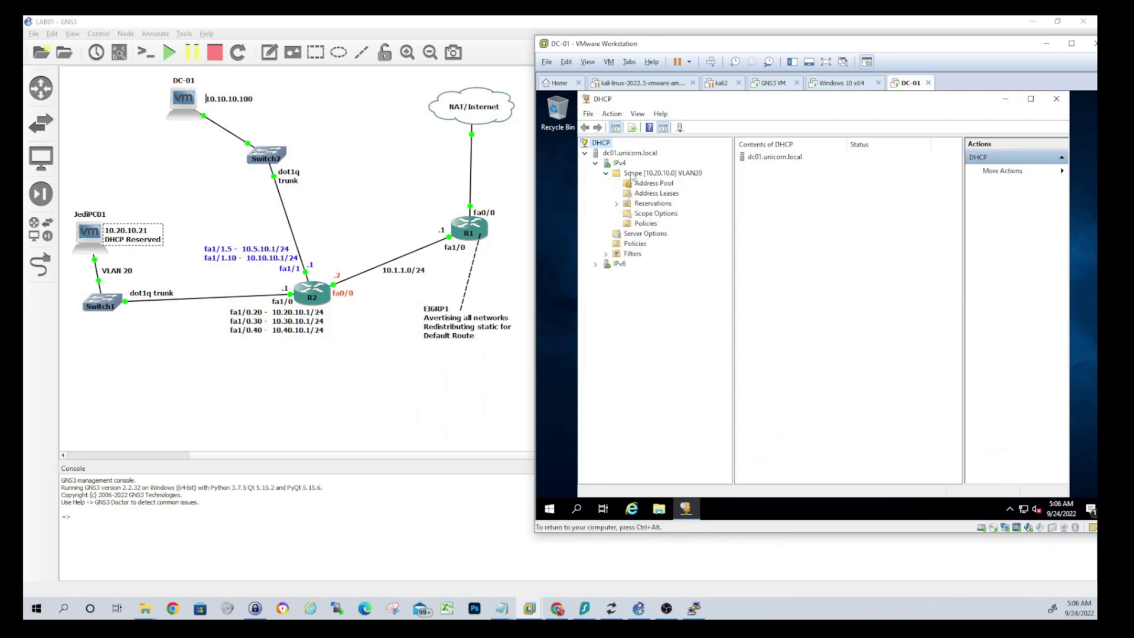
pyautogui.click(655, 194)
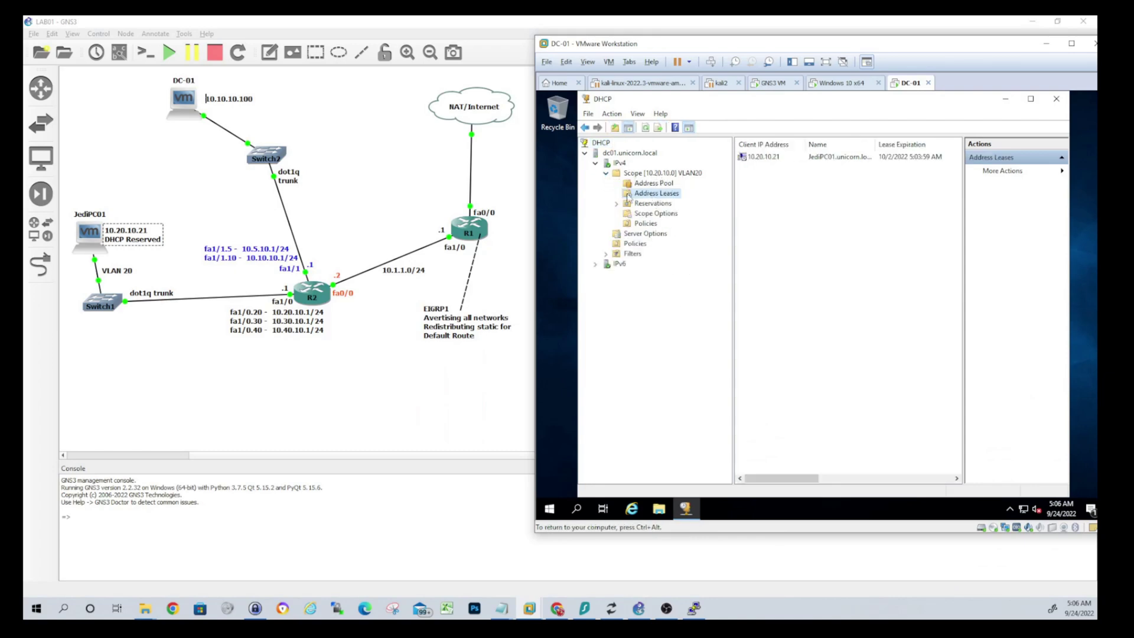
pyautogui.click(762, 158)
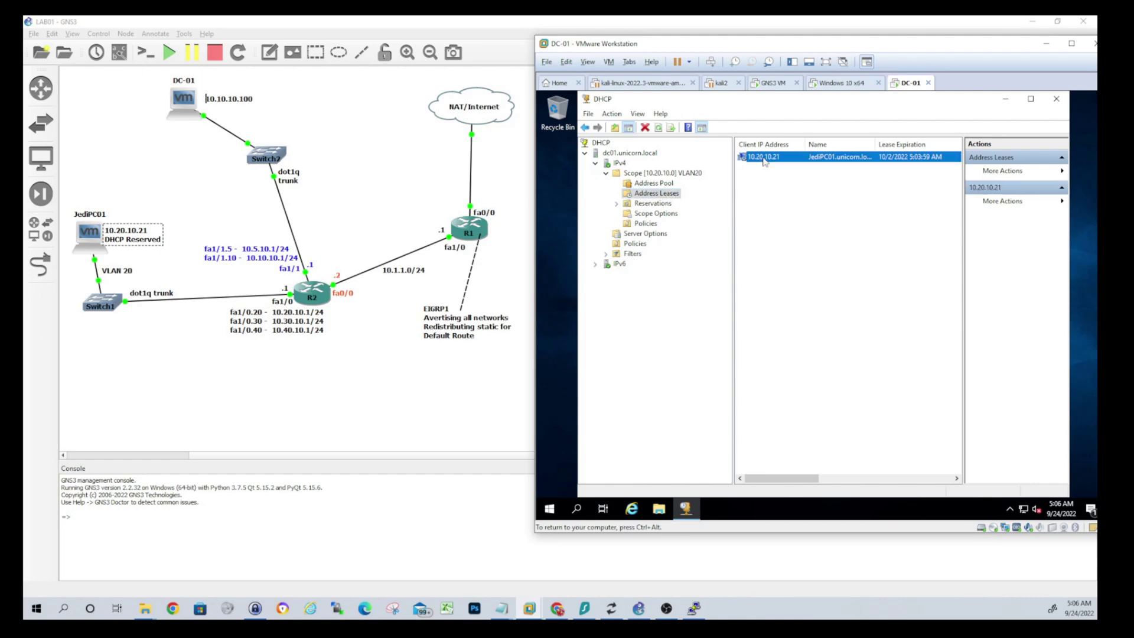
pyautogui.rightClick(764, 161)
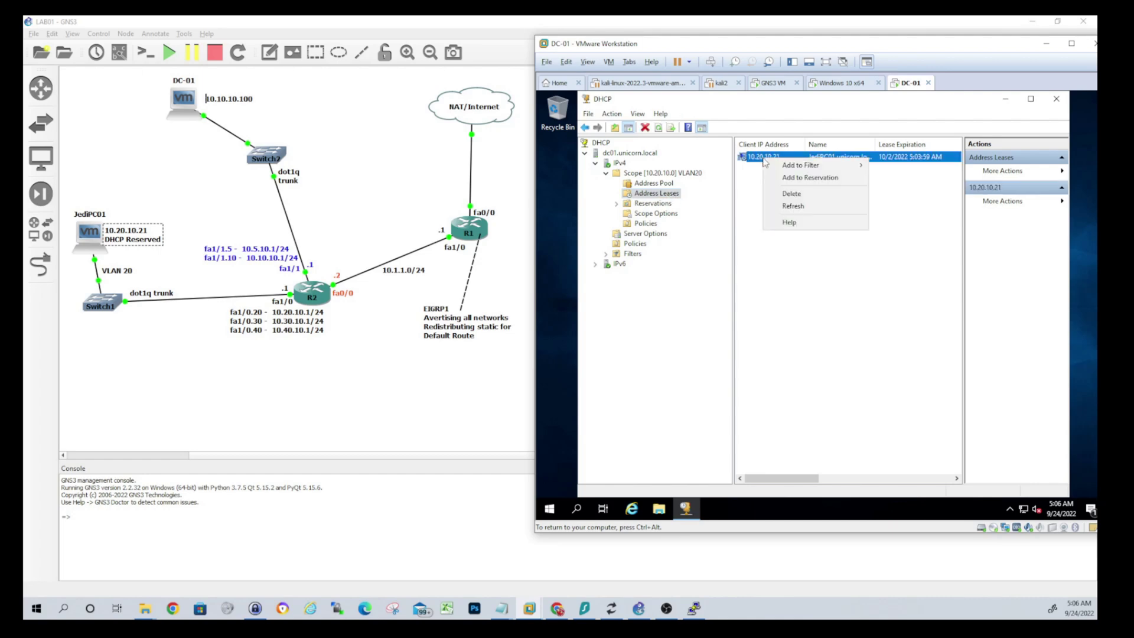
pyautogui.click(810, 178)
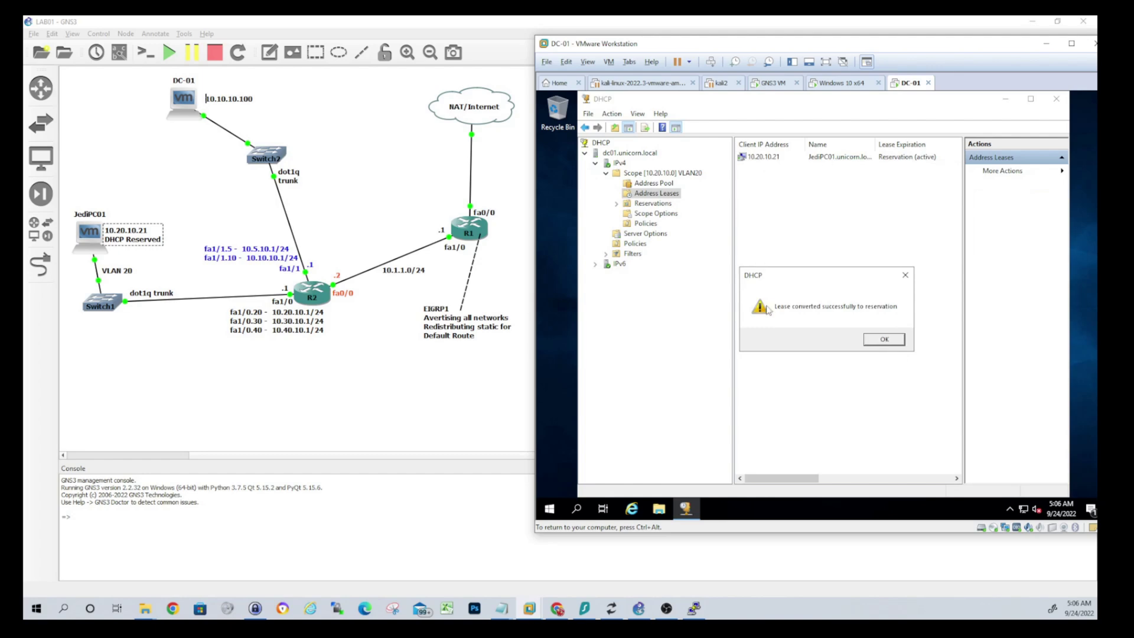
pyautogui.click(884, 348)
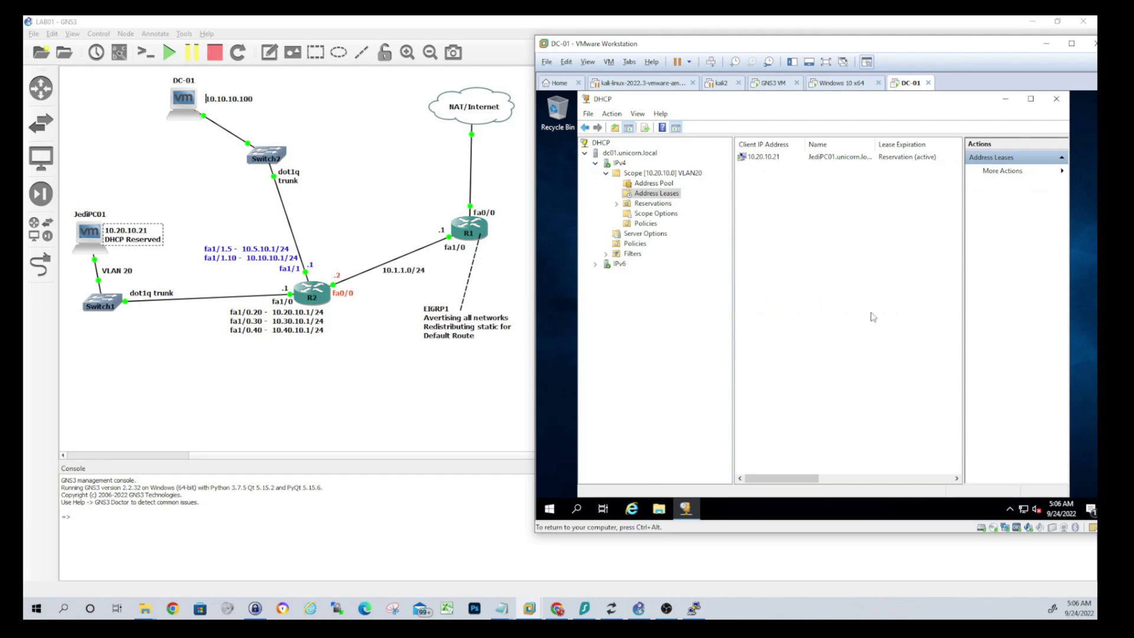
# - Check the new JediPC01 entry under the scope's Reservations
pyautogui.doubleClick(642, 204)
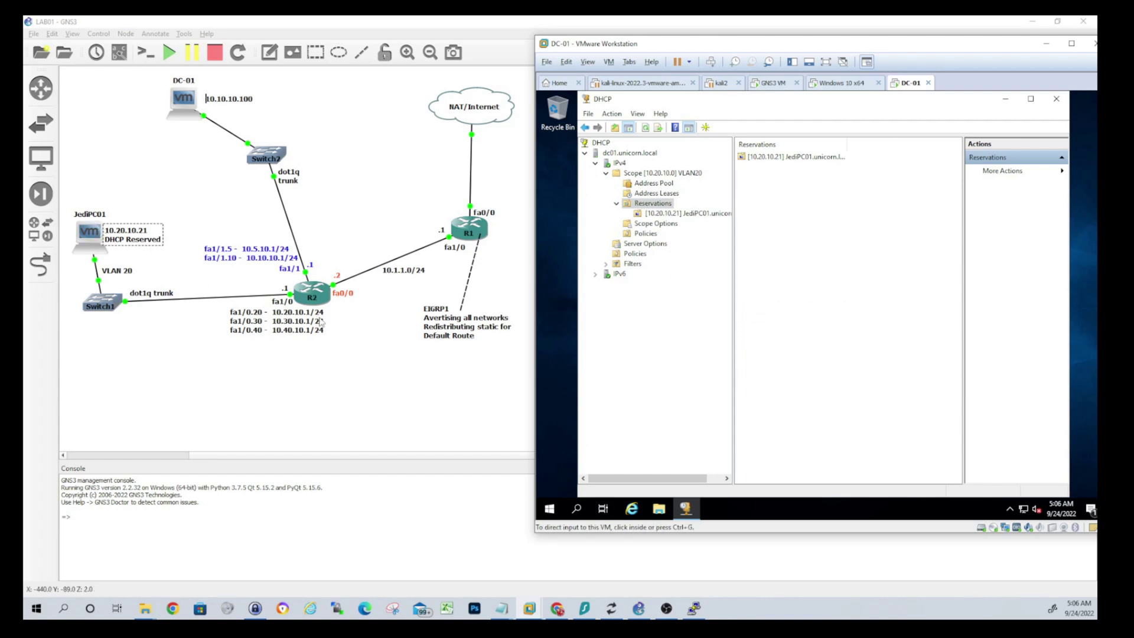
pyautogui.click(638, 212)
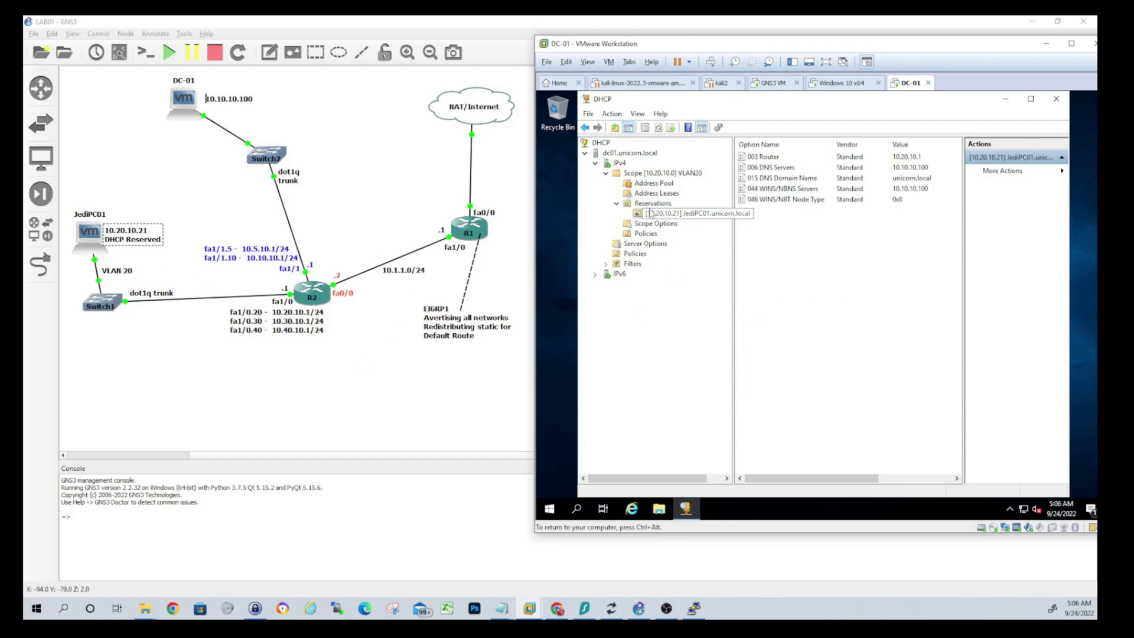
pyautogui.click(636, 206)
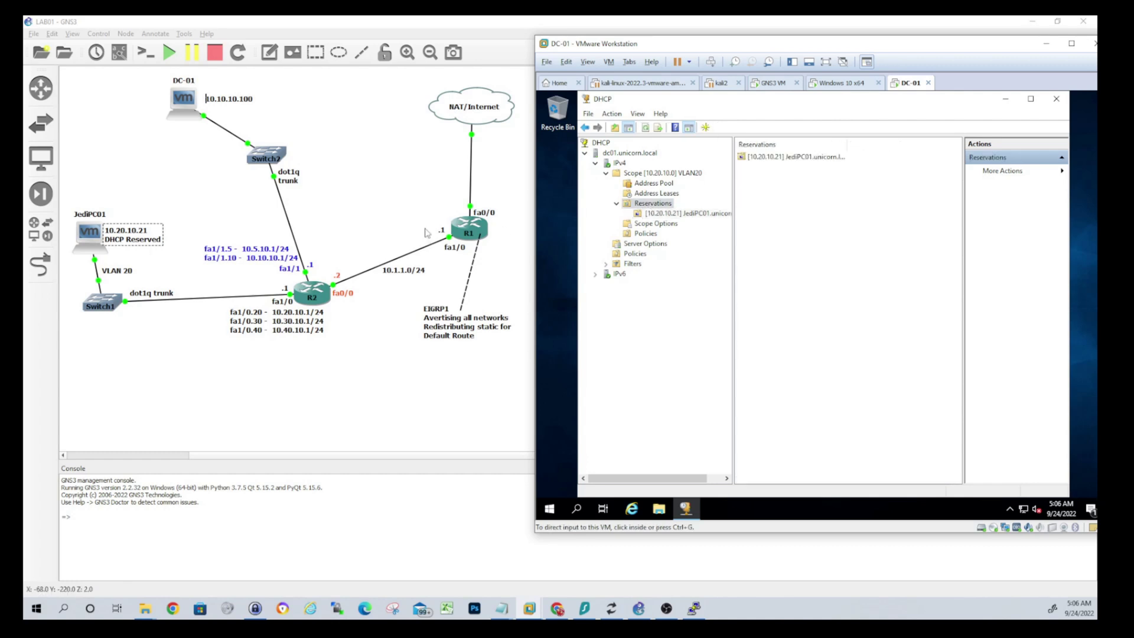